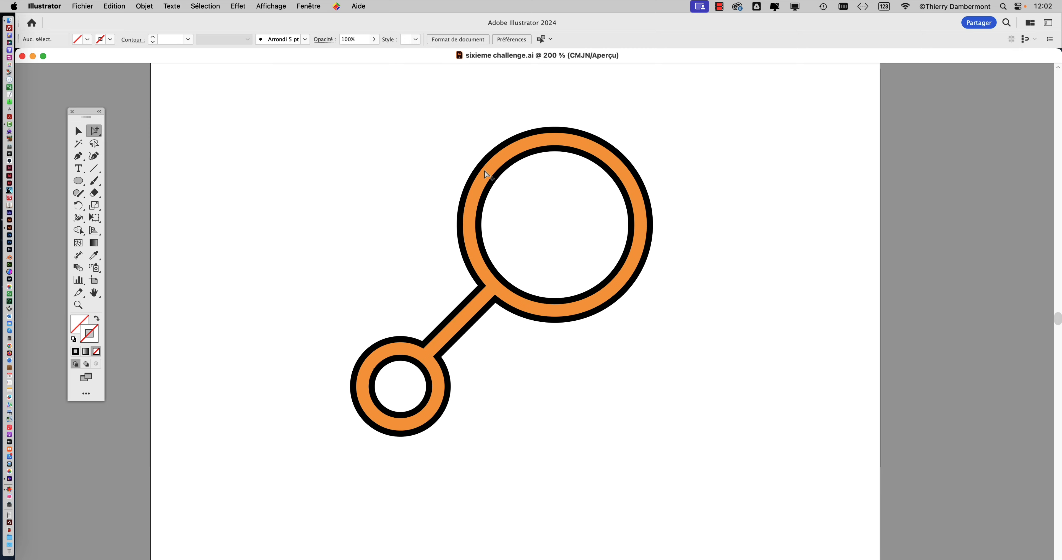
Step: Move the large orange ring up and to the left, and shift the small orange ring slightly down
drag(486, 174, 454, 153)
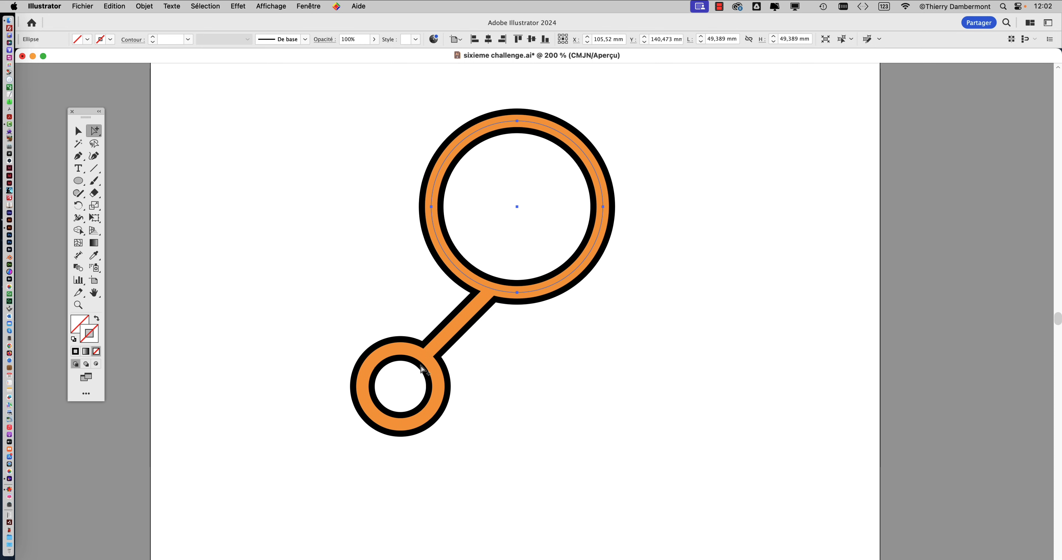
drag(432, 379, 443, 390)
Step: Reposition the connecting line's anchor points so it runs from the large ring's left edge to the small ring's right edge
click(459, 330)
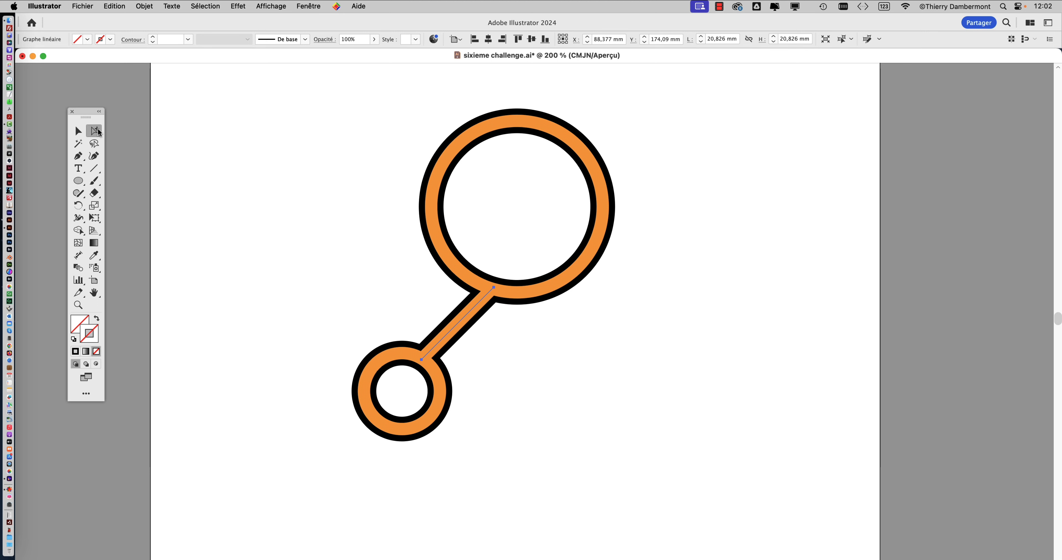
drag(99, 132, 124, 135)
click(323, 246)
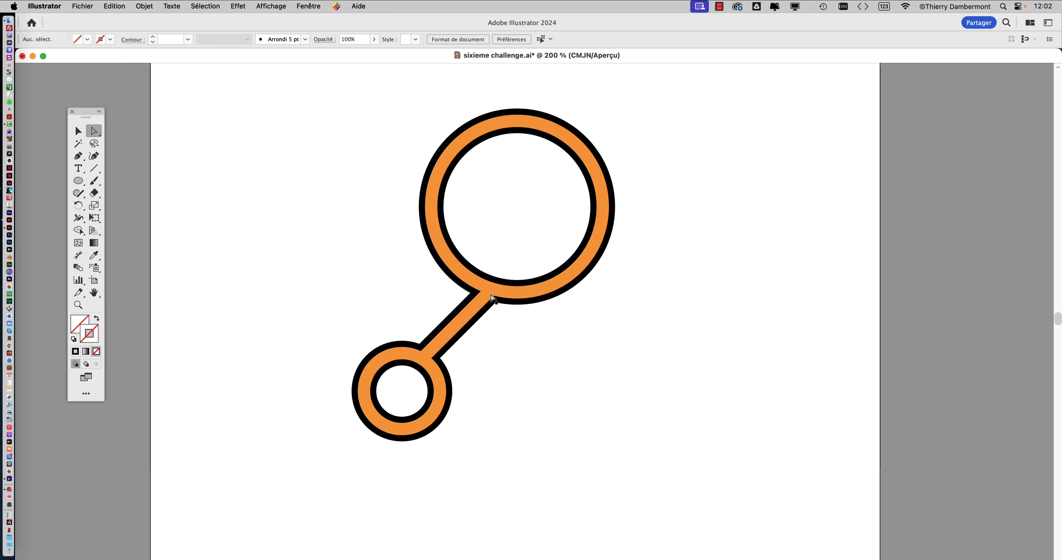
click(494, 288)
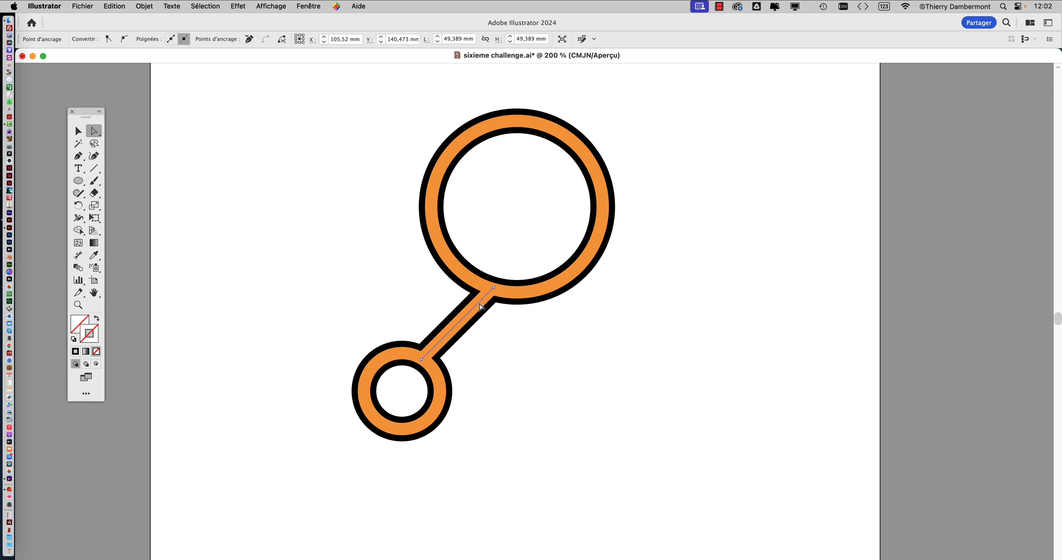
drag(495, 289, 431, 193)
drag(421, 360, 440, 394)
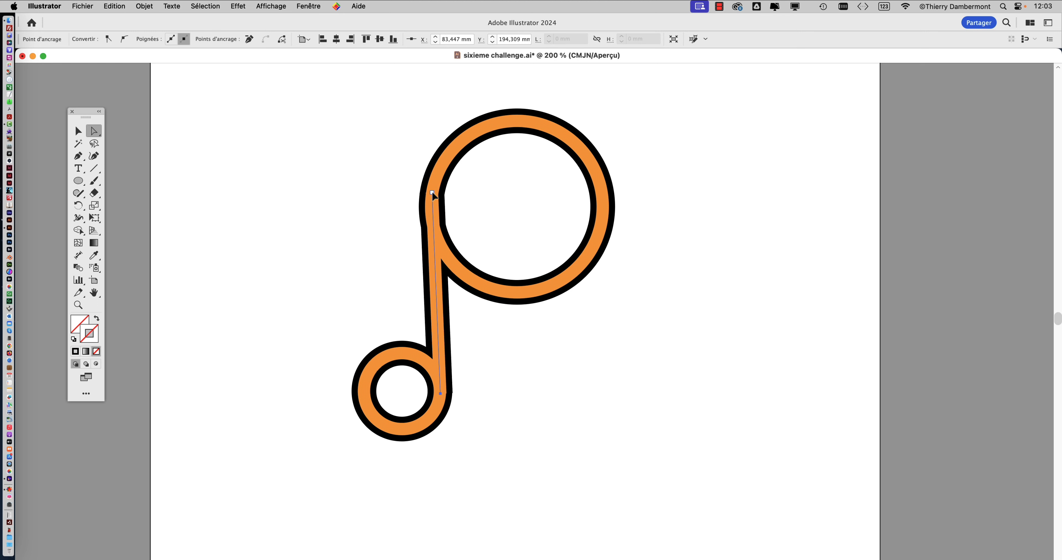
drag(432, 193, 431, 209)
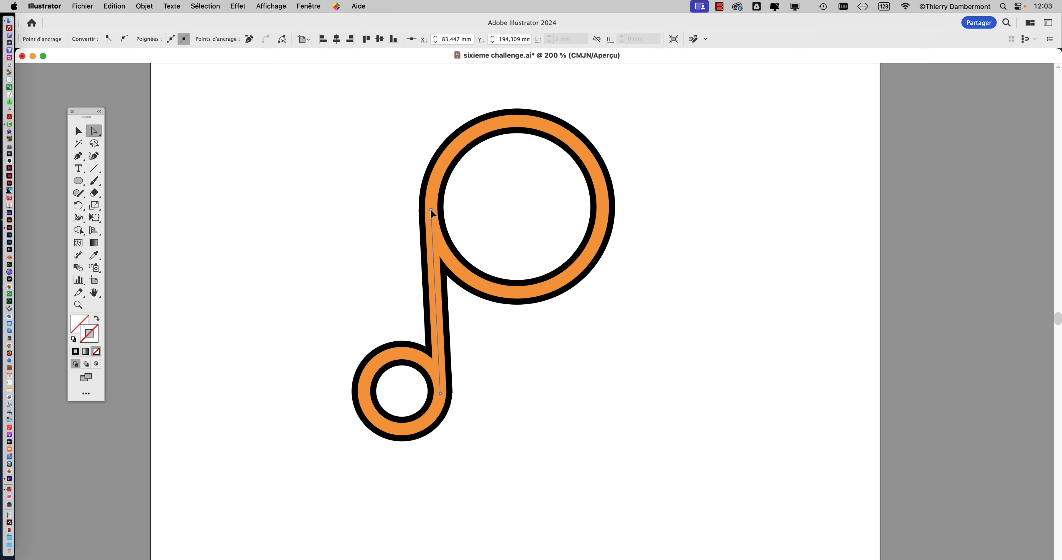
click(489, 379)
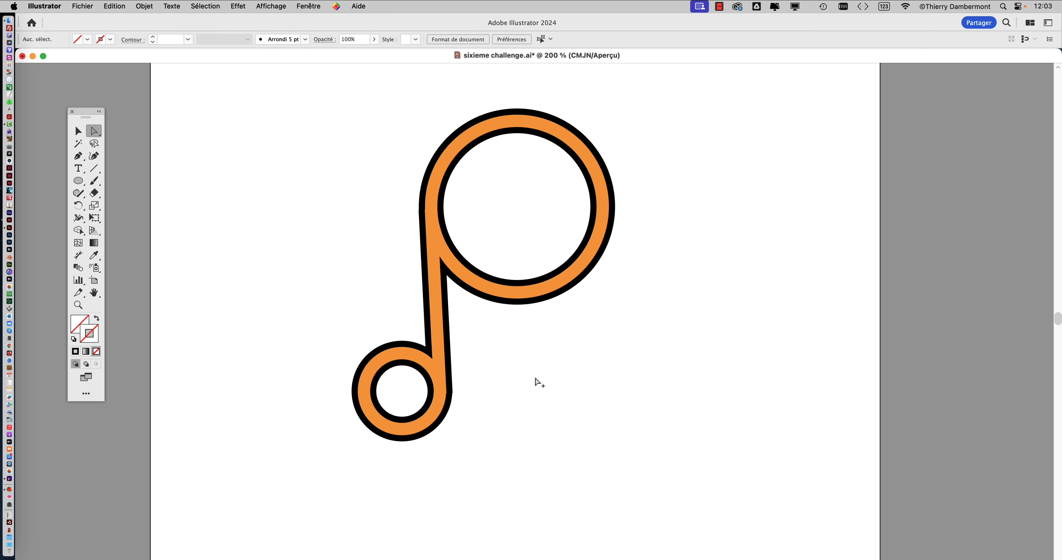
Step: Show the document's layers list (Calques) and place it beside the artwork
scroll(539, 383, down, 2)
drag(438, 350, 313, 331)
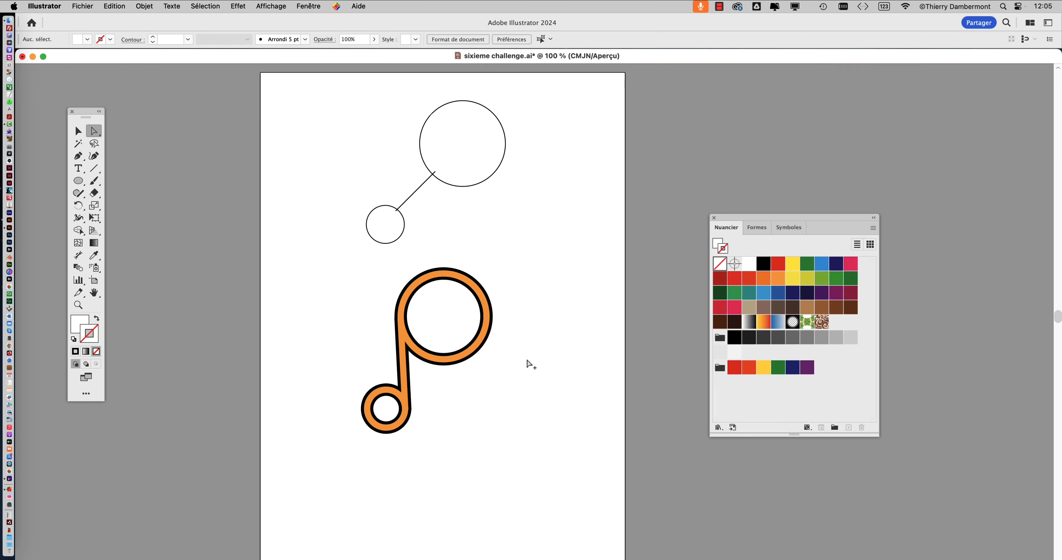
scroll(531, 358, down, 1)
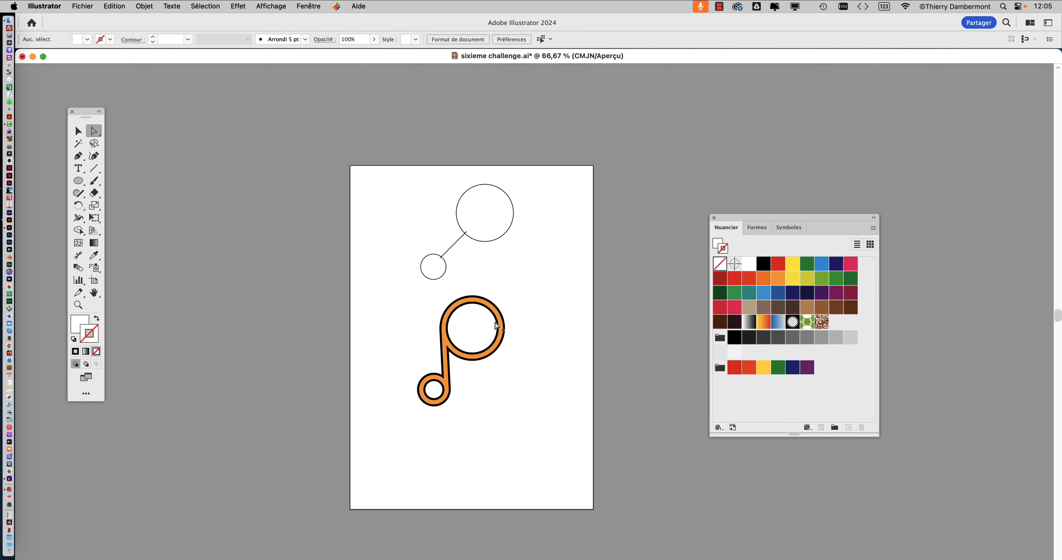
scroll(497, 326, up, 1)
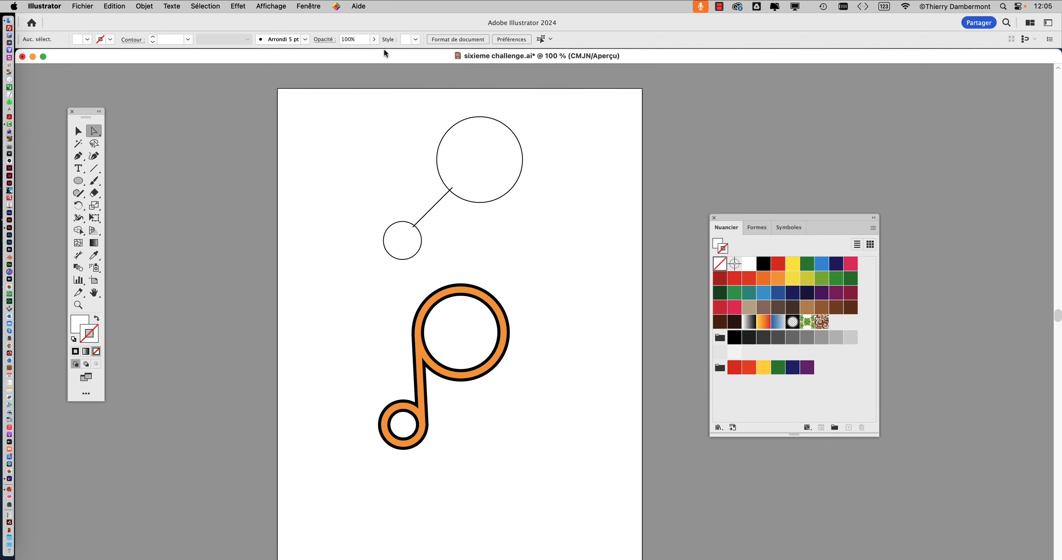
click(308, 6)
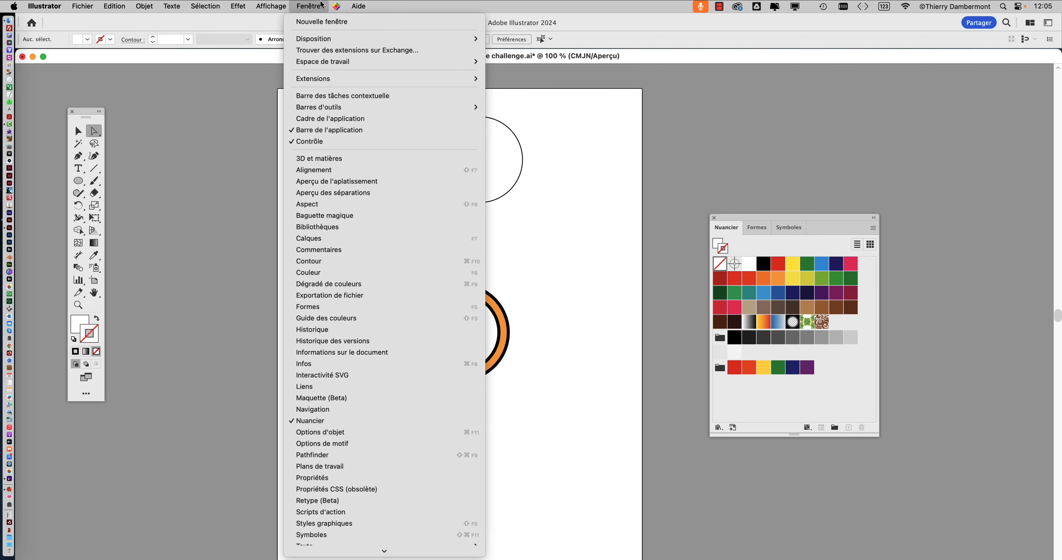
click(349, 239)
drag(796, 87, 516, 66)
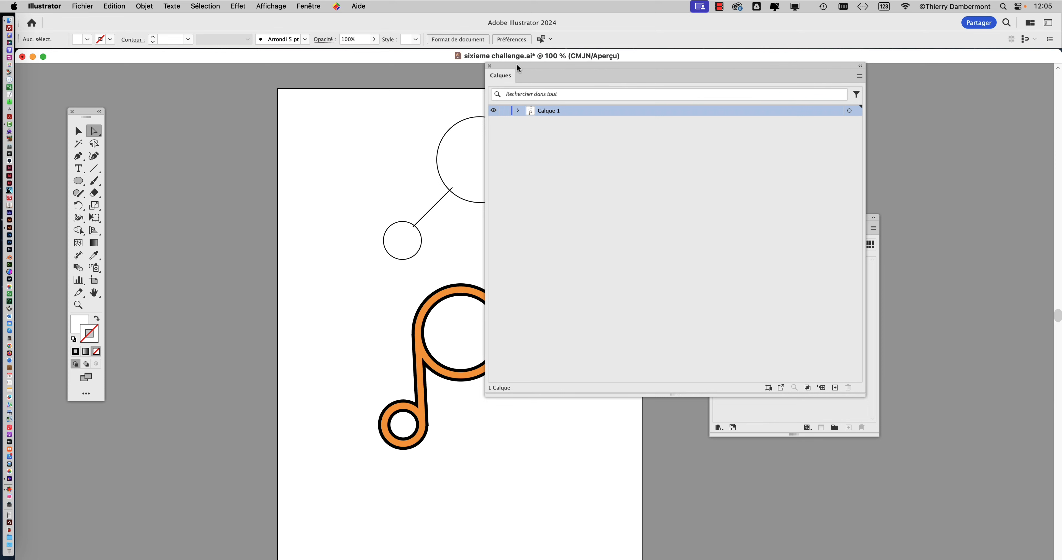
Step: Set the layer list's custom row size to 100 pixels and make the layers list narrower
click(859, 75)
click(923, 363)
click(392, 215)
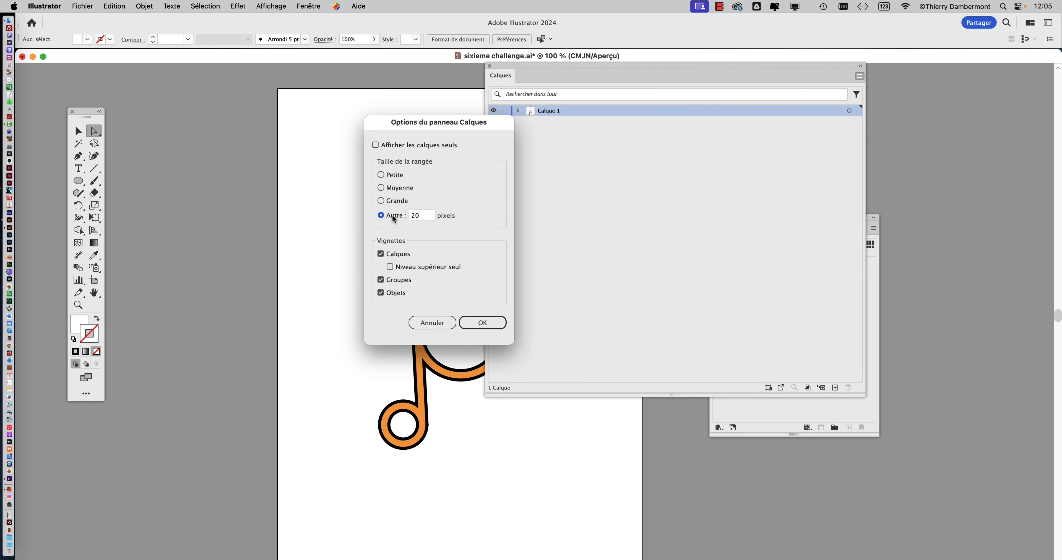
text(100)
key(Return)
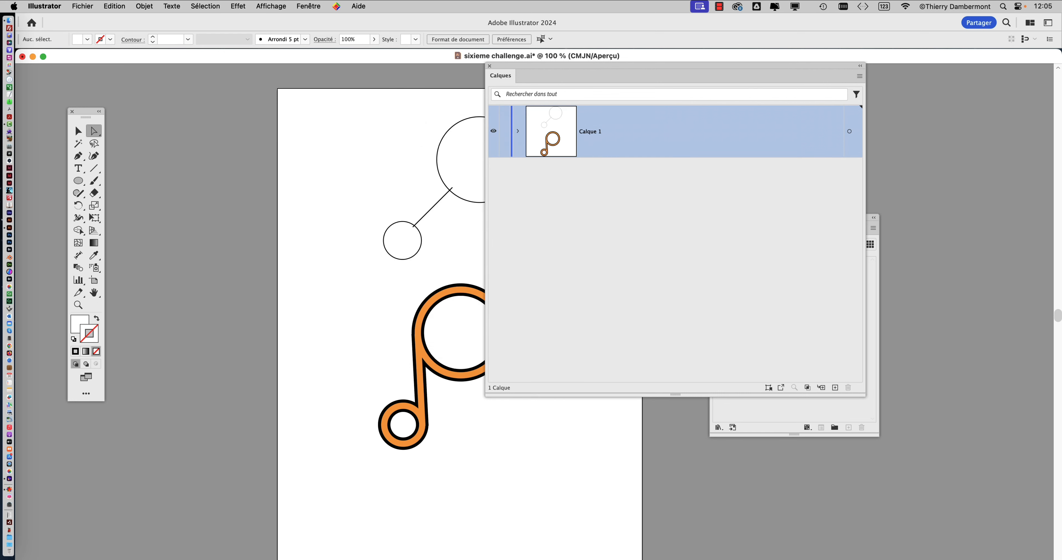
drag(865, 396, 743, 402)
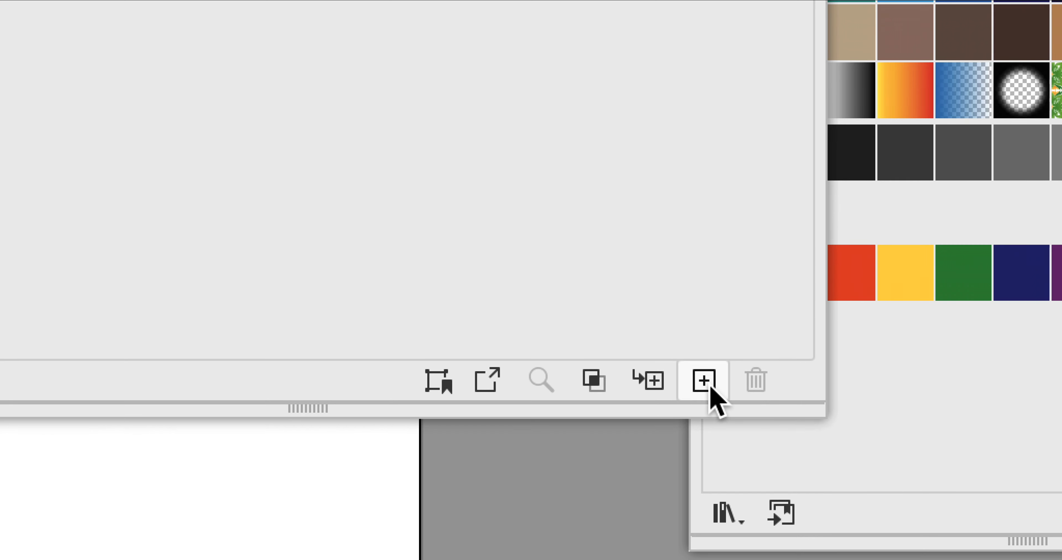
Step: Create a new layer named "fond" and move the layers list clear of the artboard
click(704, 381)
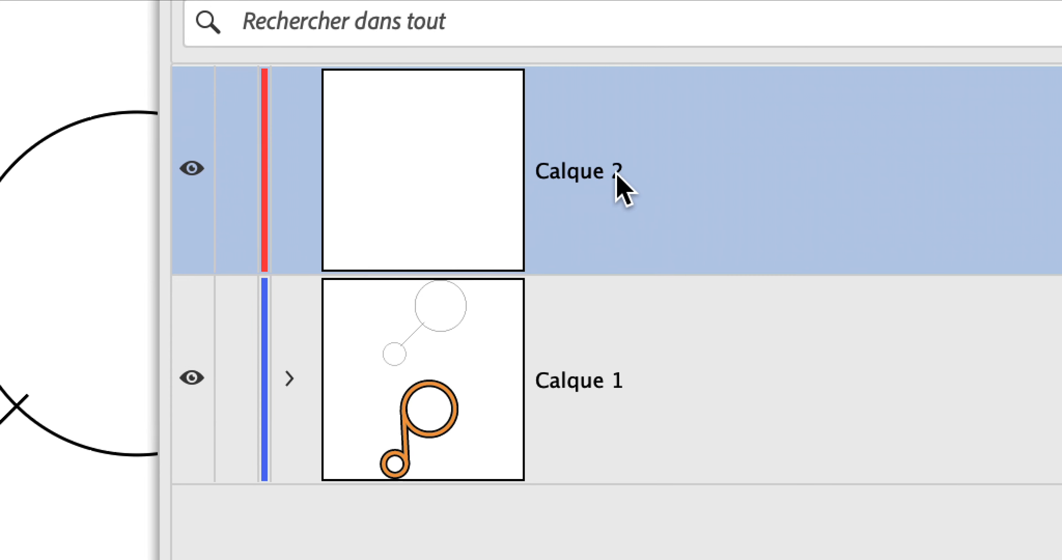
double_click(617, 173)
text(fond)
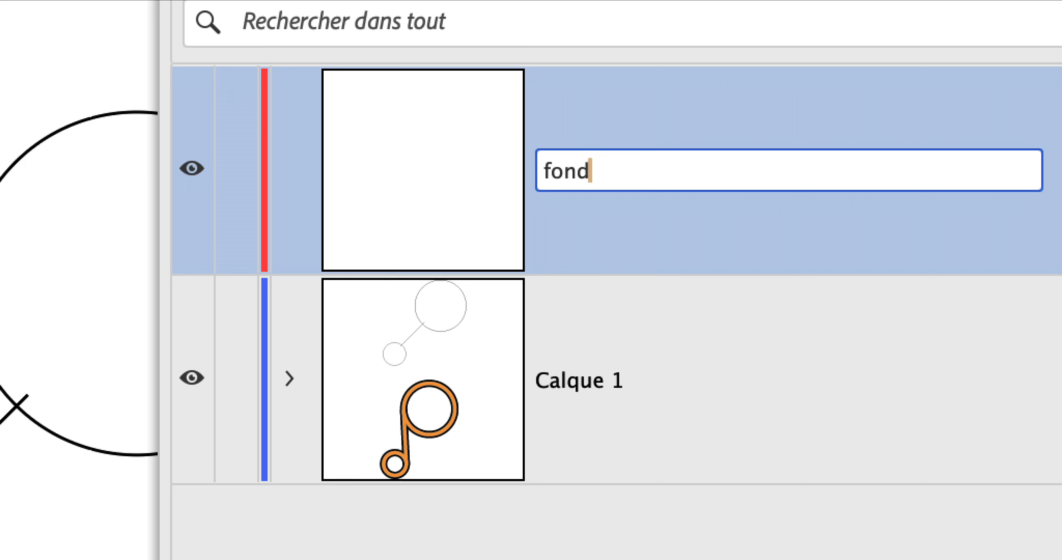
key(Return)
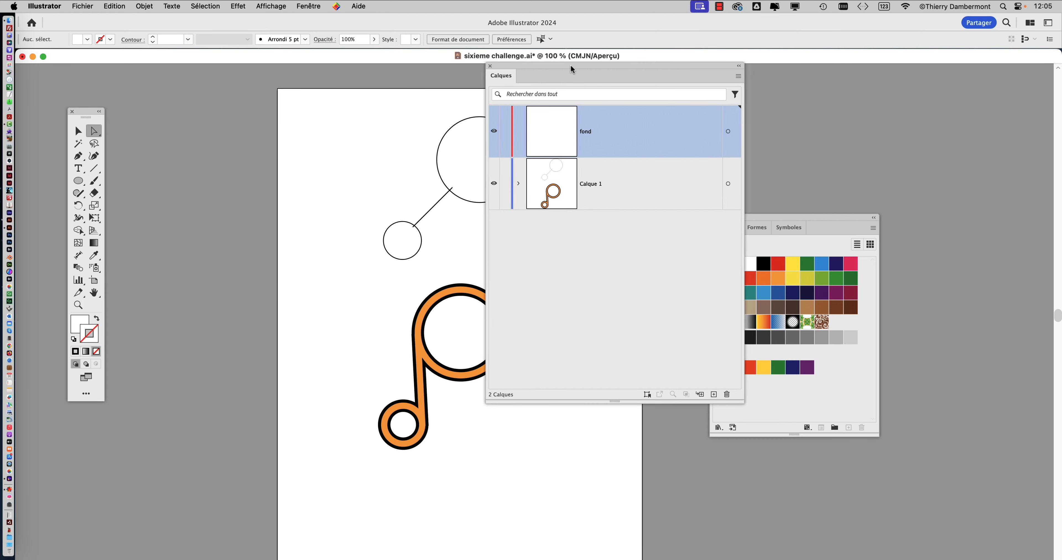
drag(570, 65, 784, 135)
Step: Draw a rectangle of about 530 × 469 mm on the "fond" layer, extending well beyond the artboard on all sides
scroll(304, 256, down, 2)
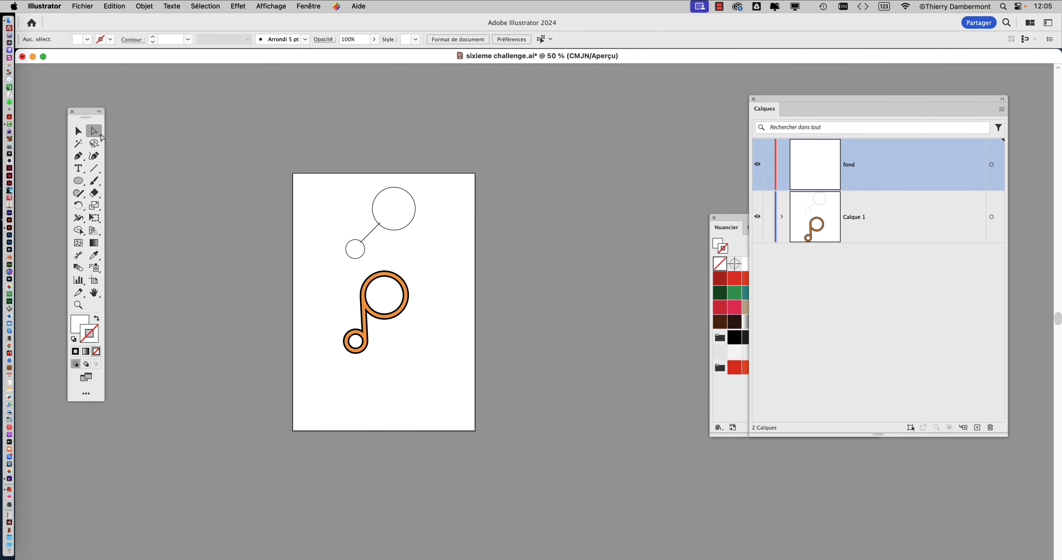
drag(78, 184, 112, 182)
drag(178, 107, 638, 513)
Step: Give the background rectangle a 30% black grey fill and no stroke
click(761, 390)
click(832, 343)
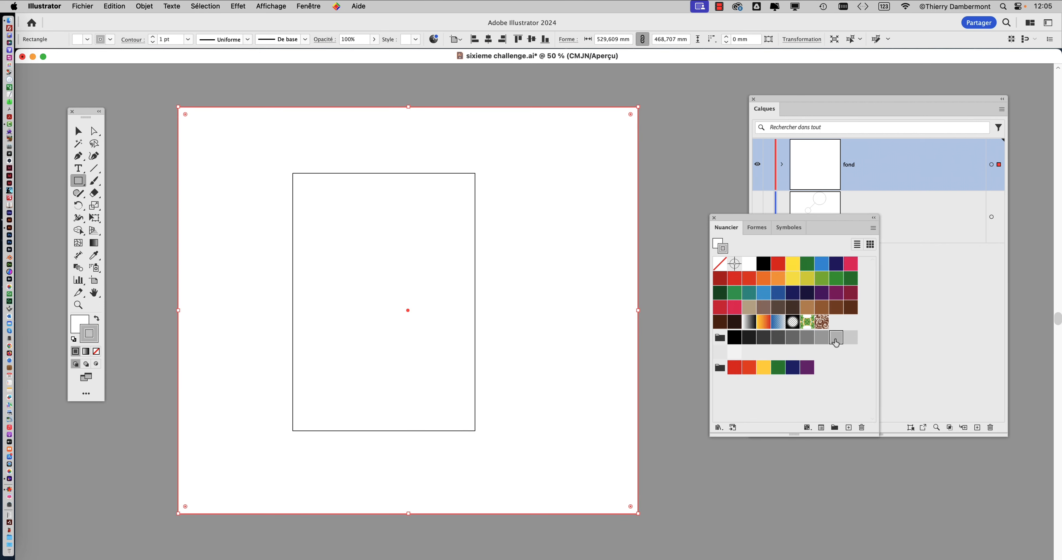
click(94, 324)
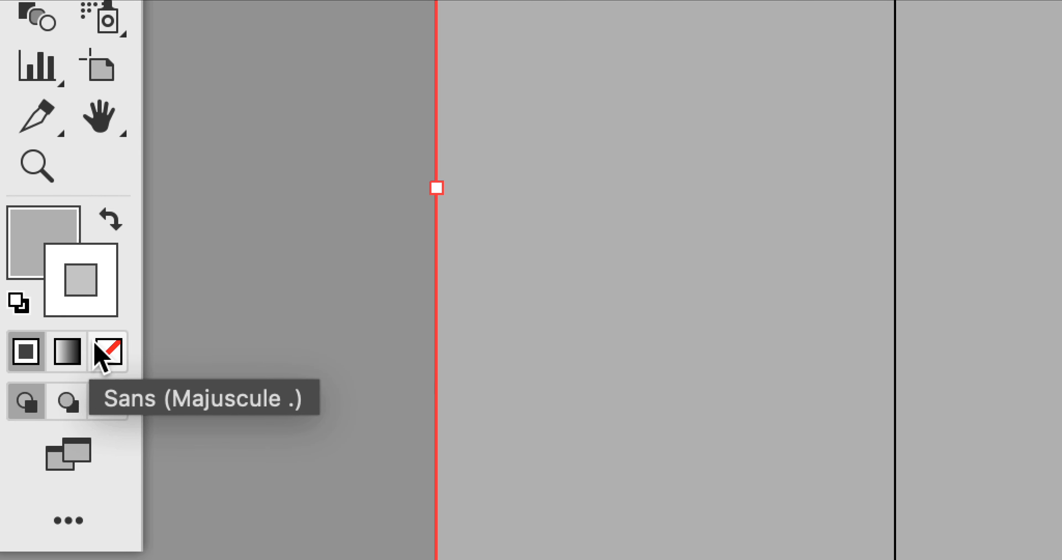
click(103, 446)
click(29, 350)
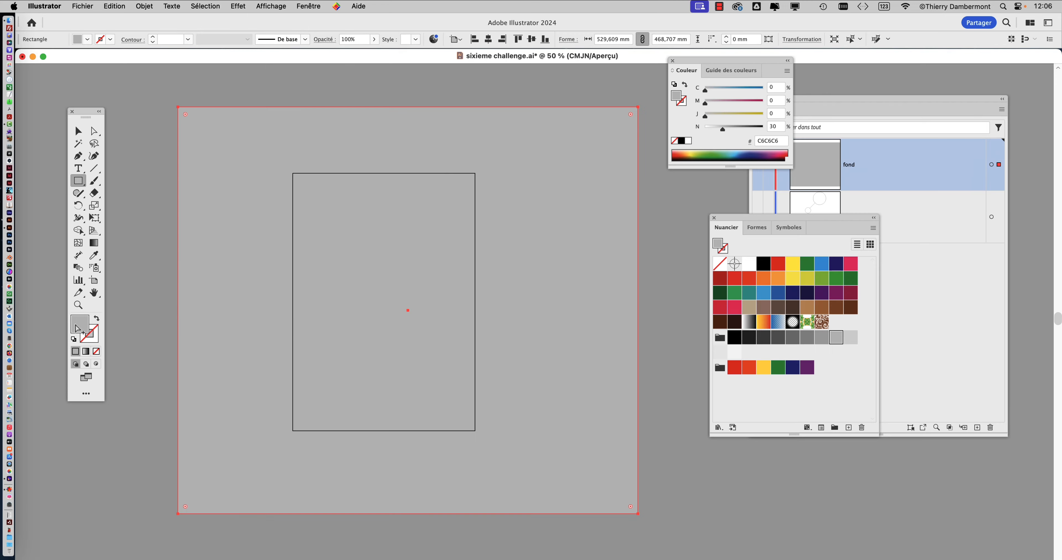
Step: Lock the "fond" layer and place it beneath Calque 1
click(858, 176)
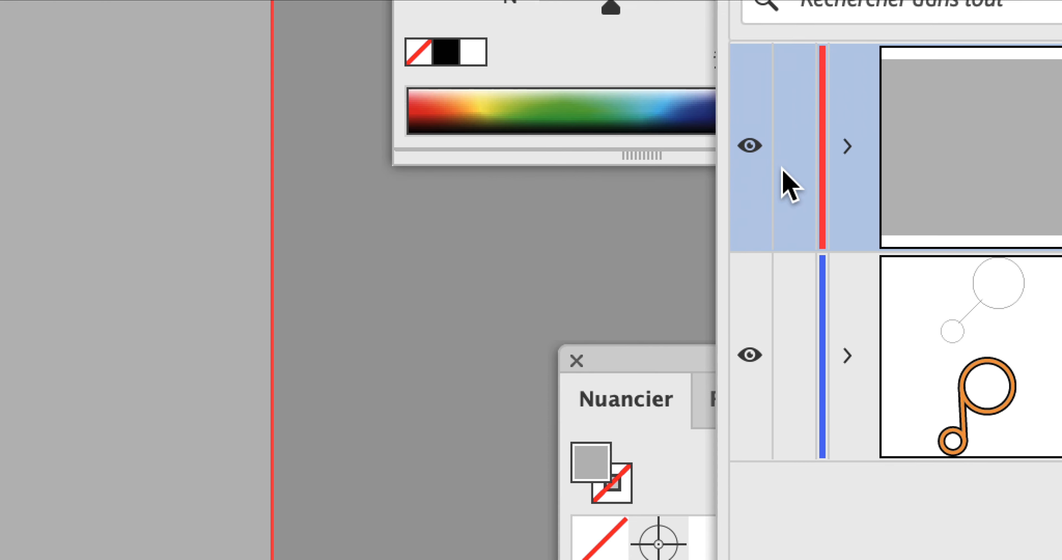
click(785, 166)
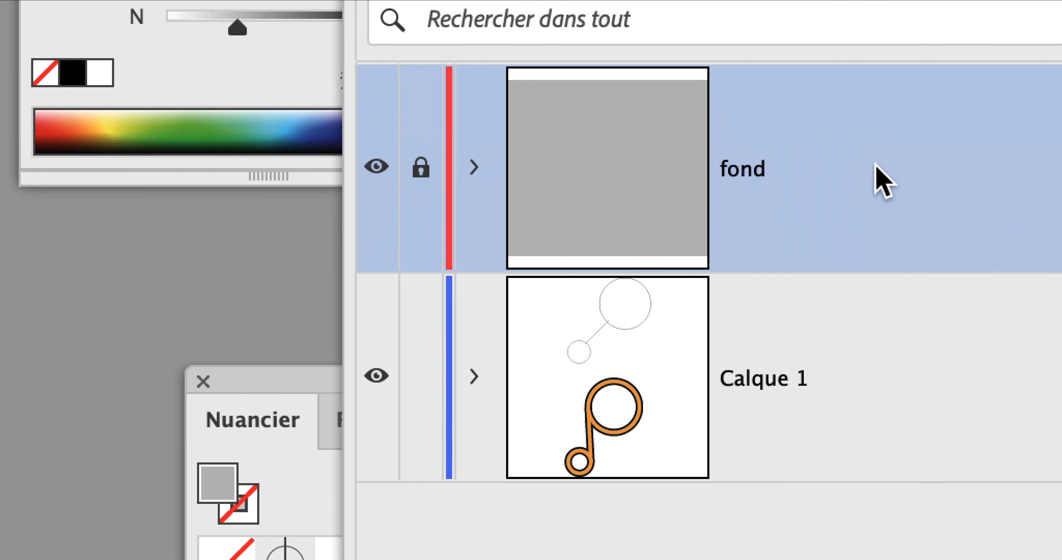
drag(877, 177, 889, 237)
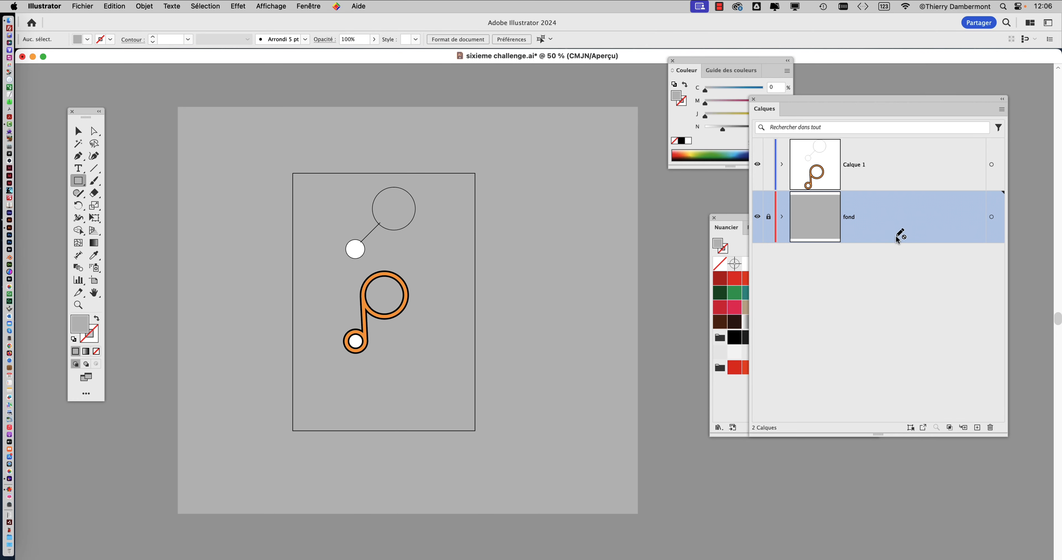
Step: Remove the white fill from the small orange ring with the Direct Selection tool
scroll(358, 292, up, 2)
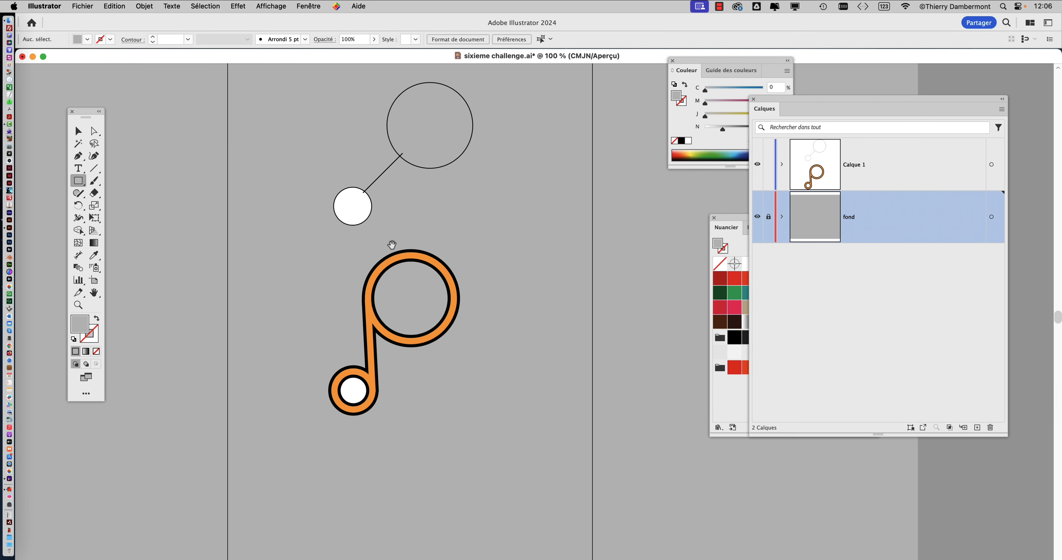
drag(392, 245, 339, 273)
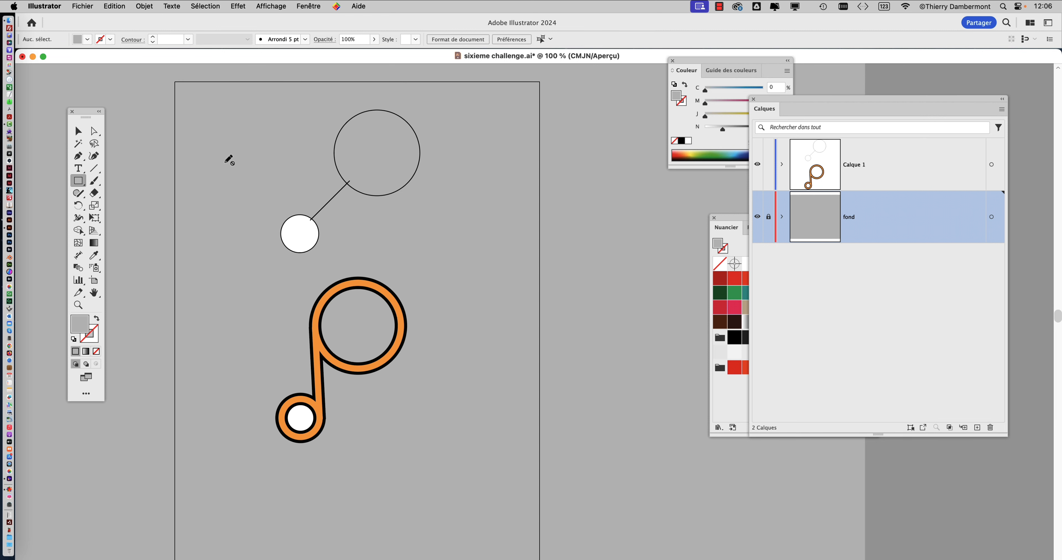
click(94, 132)
scroll(305, 432, up, 2)
click(294, 399)
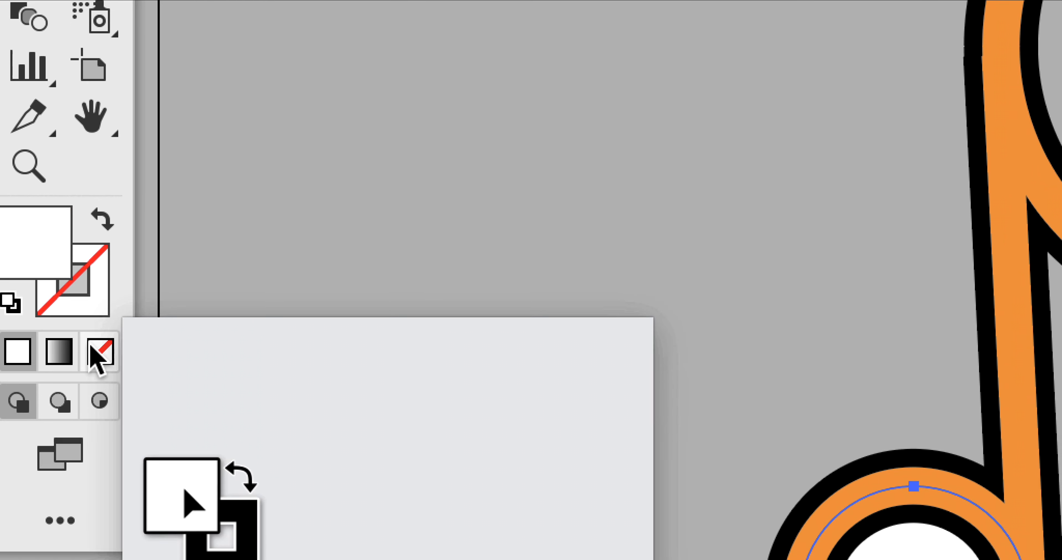
click(93, 351)
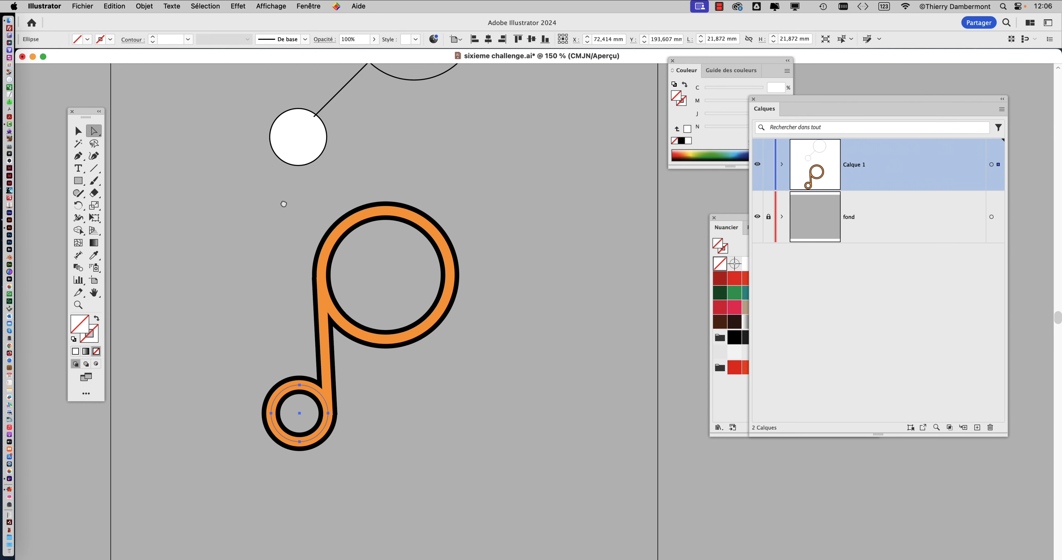
Step: Remove the white fill from the small thin-outlined circle above the orange artwork
scroll(283, 204, up, 3)
click(301, 204)
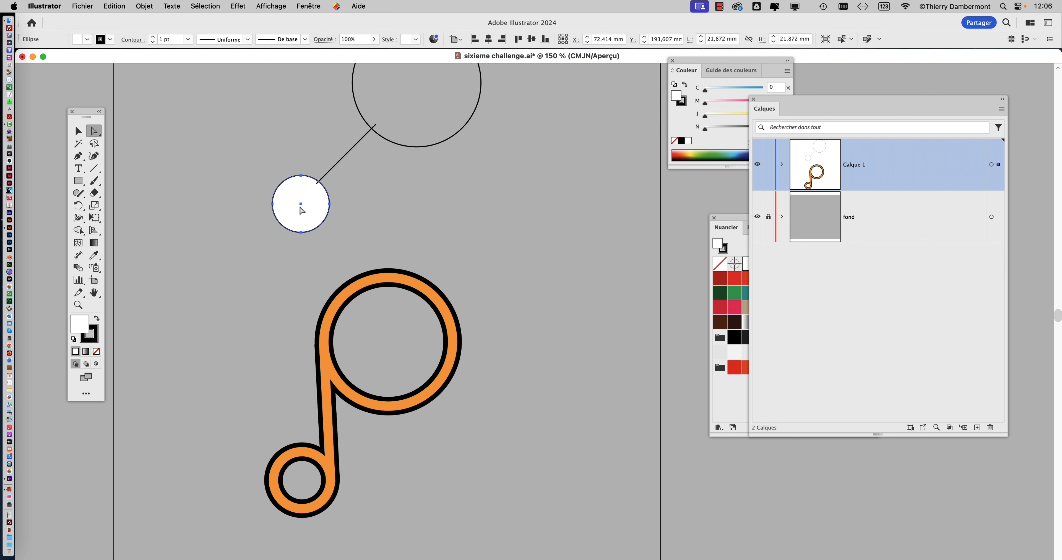
click(96, 351)
click(238, 346)
key(super+minus)
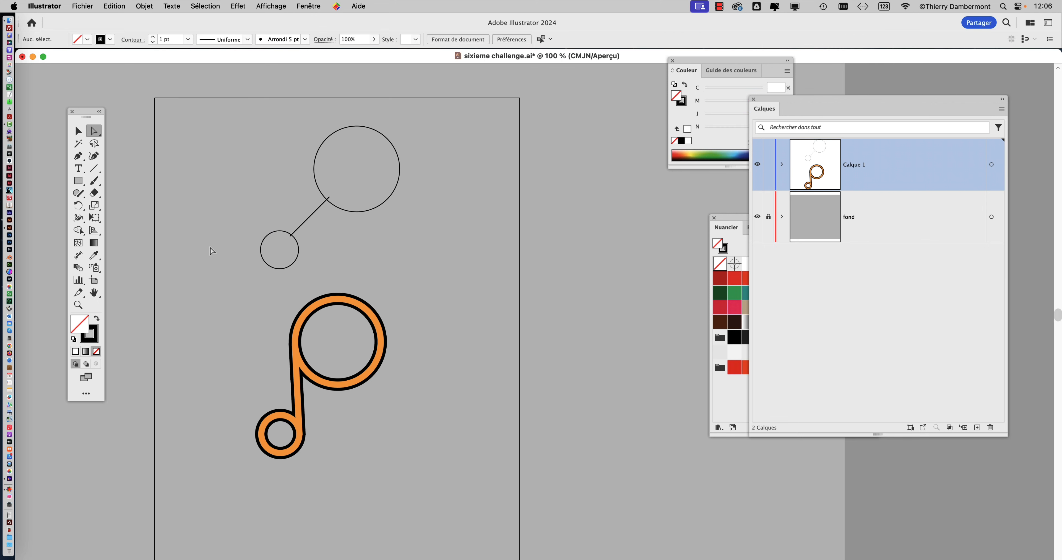
Step: Save the document as "sixieme challenge - 02.ai" in Illustrator 2020 format
click(88, 6)
click(118, 117)
click(639, 76)
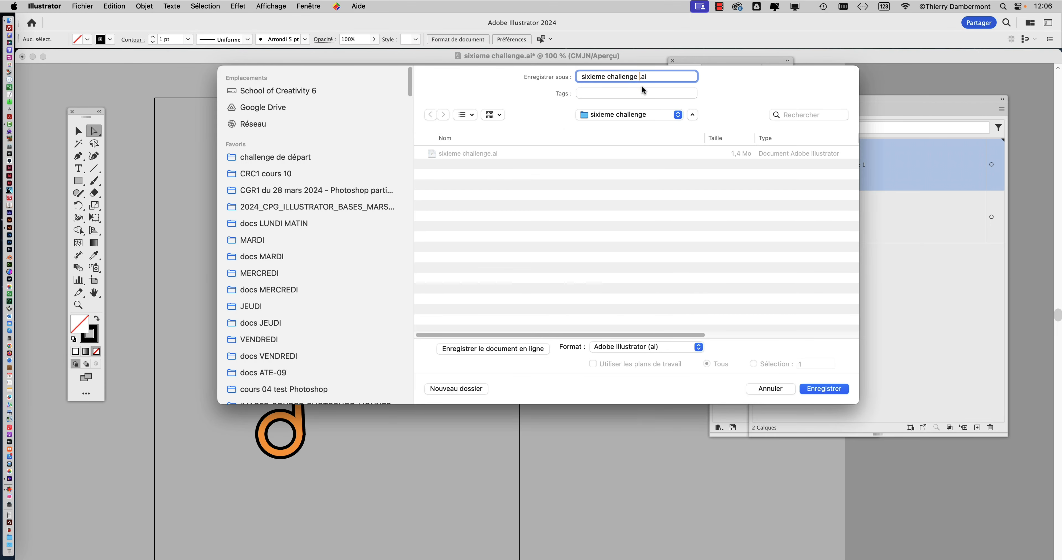
key(Return)
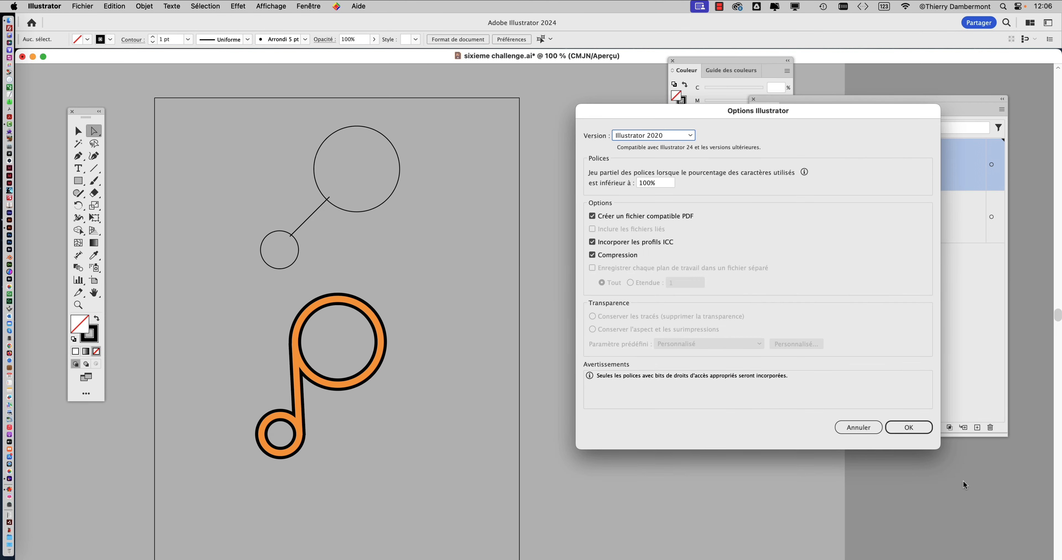
click(909, 427)
super+click(310, 411)
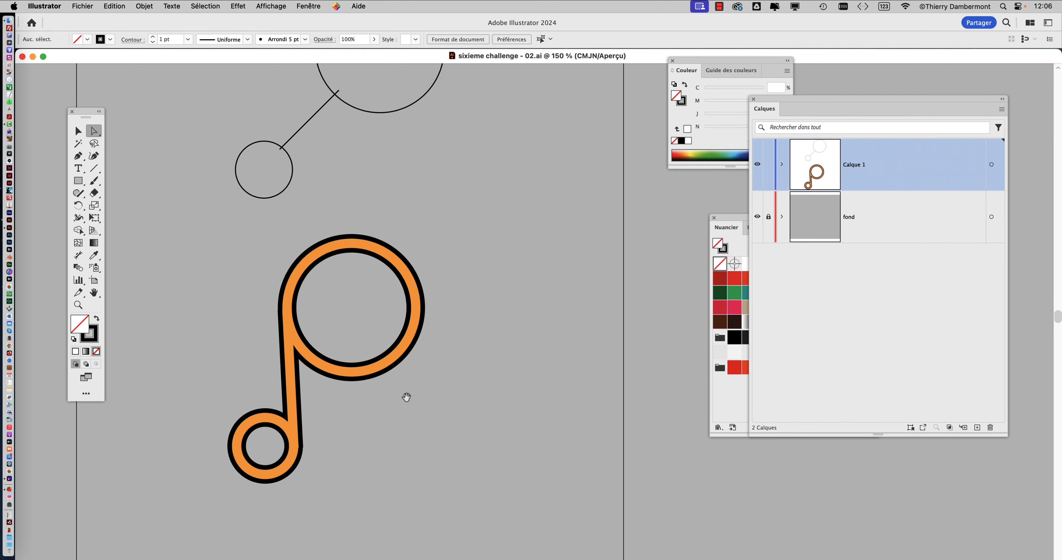
drag(423, 414, 464, 458)
alt+super+click(465, 457)
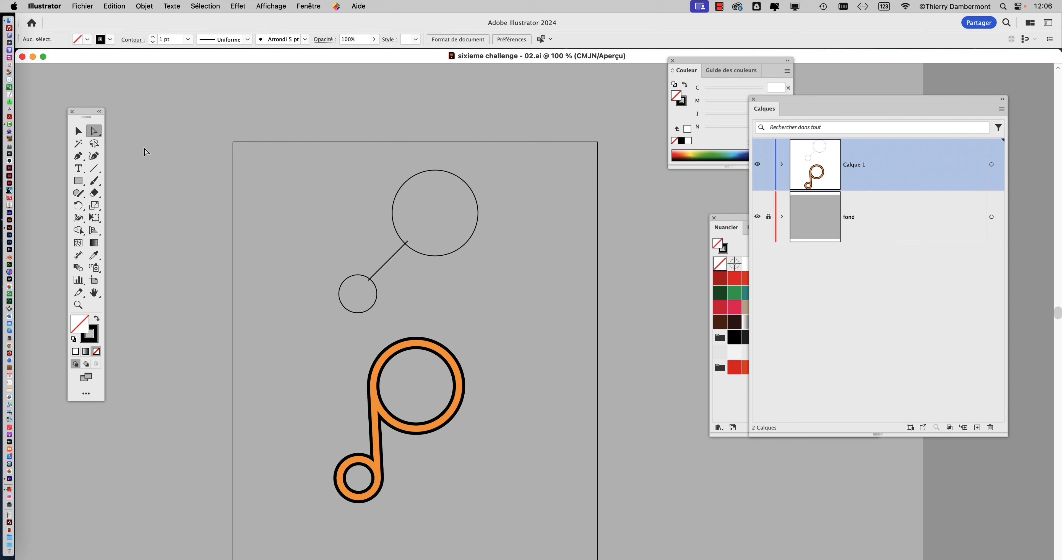
Step: Move the orange double-ring group left to about X 48 mm, Y 159 mm
click(78, 131)
drag(436, 433, 351, 431)
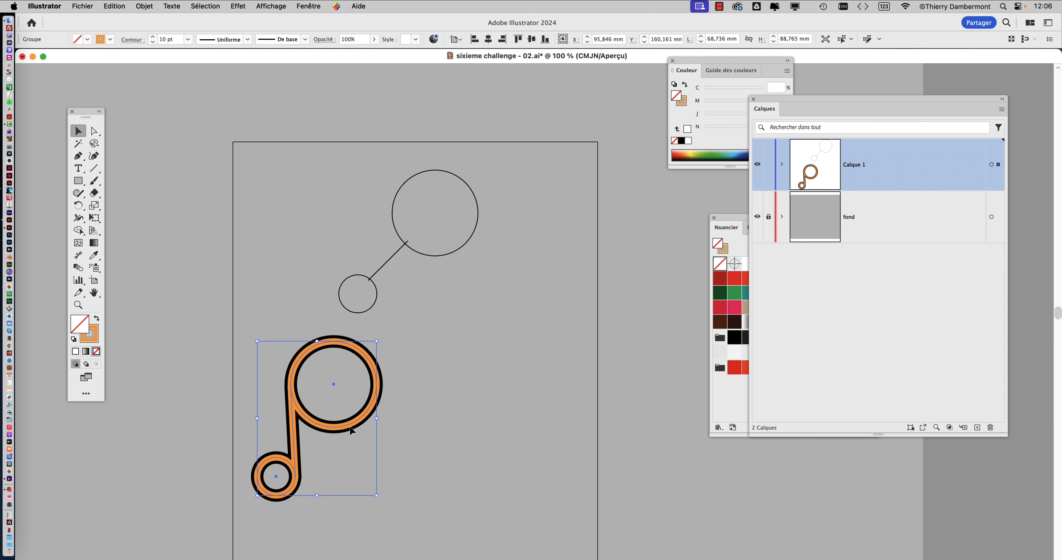
Step: Select the orange double-ring group through its large ring with the Group Selection tool
drag(94, 131, 198, 148)
click(244, 315)
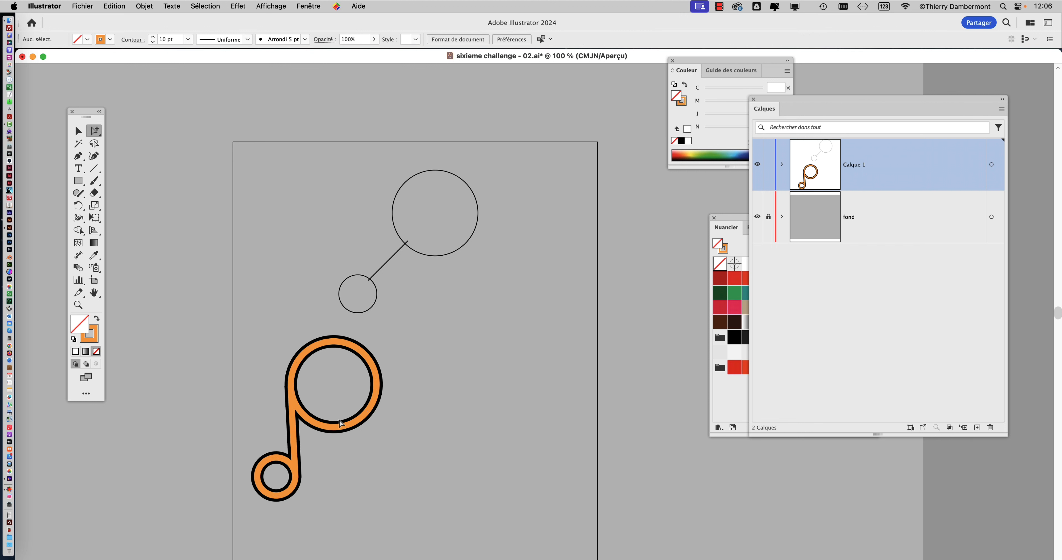
scroll(339, 423, up, 1)
drag(255, 368, 234, 303)
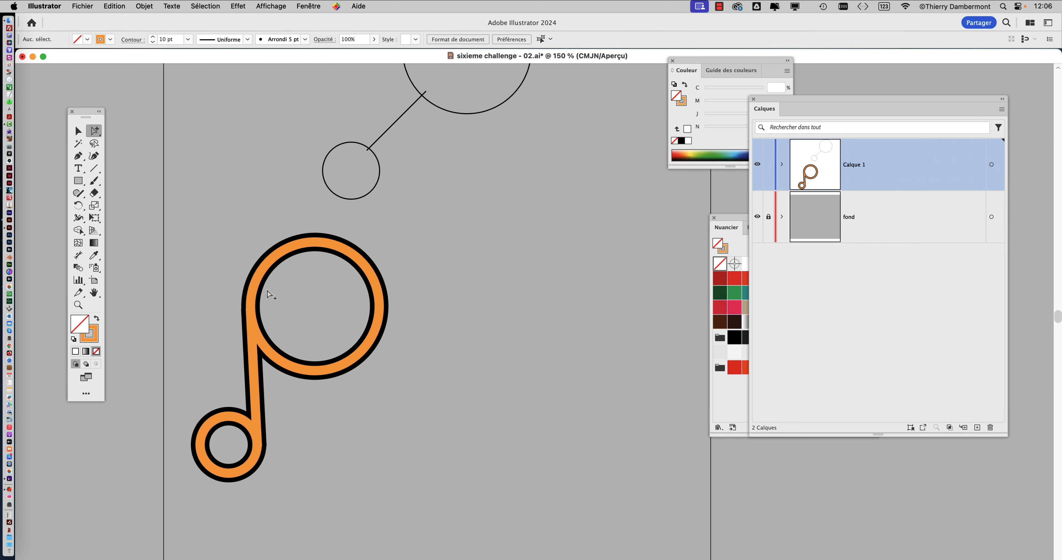
click(260, 277)
click(261, 277)
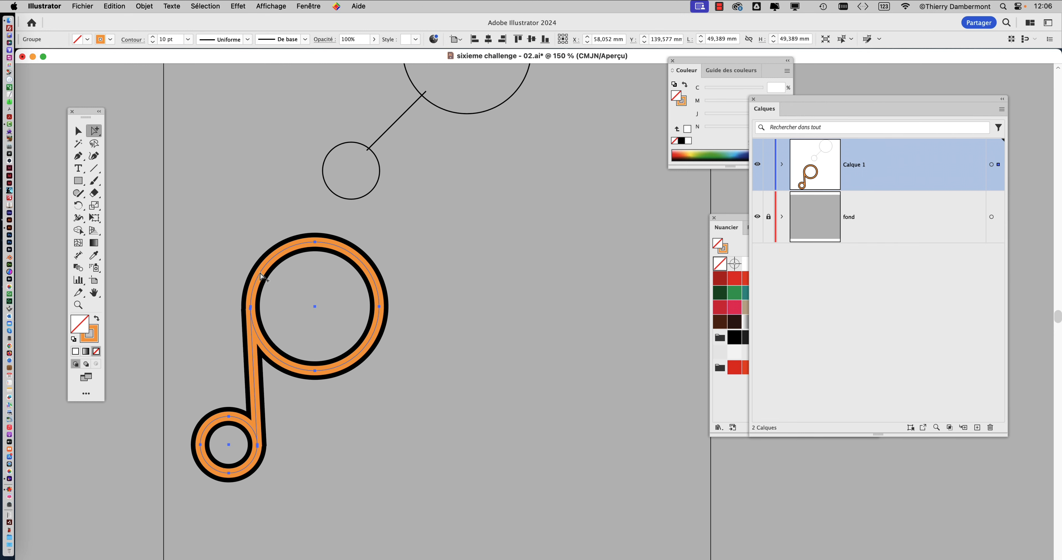
Step: Duplicate the orange double-ring group beside the original, at about X 149 mm and Y 159 mm
click(78, 131)
drag(175, 235, 522, 424)
scroll(325, 420, right, 5)
Step: Select only the connecting line of the copied double-ring artwork with the Group Selection tool
click(94, 130)
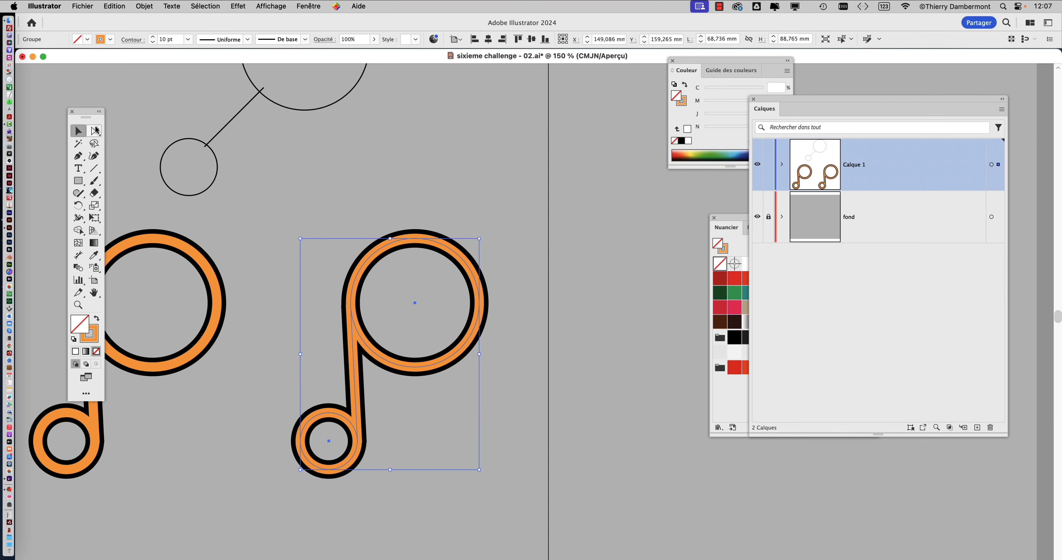
click(386, 222)
click(358, 371)
click(358, 371)
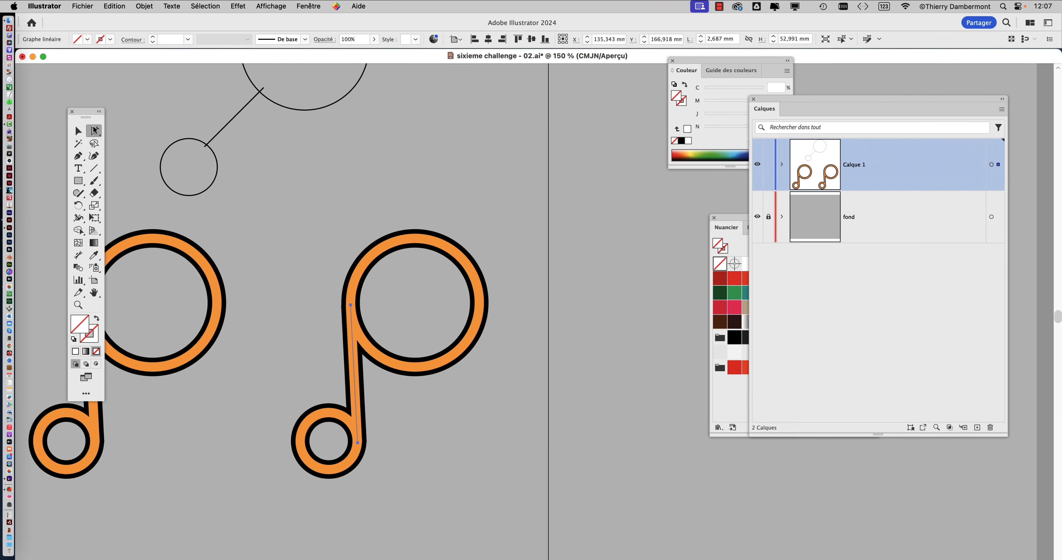
Step: Select the left anchor point of the copy's large ring with Direct Selection, and switch to selecting its whole group
drag(94, 129, 136, 133)
click(313, 284)
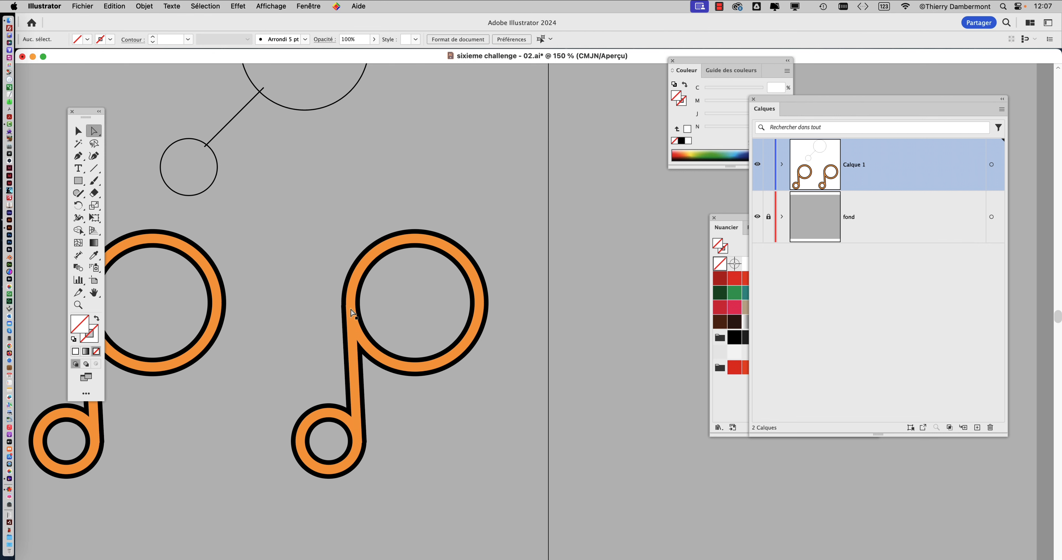
click(351, 304)
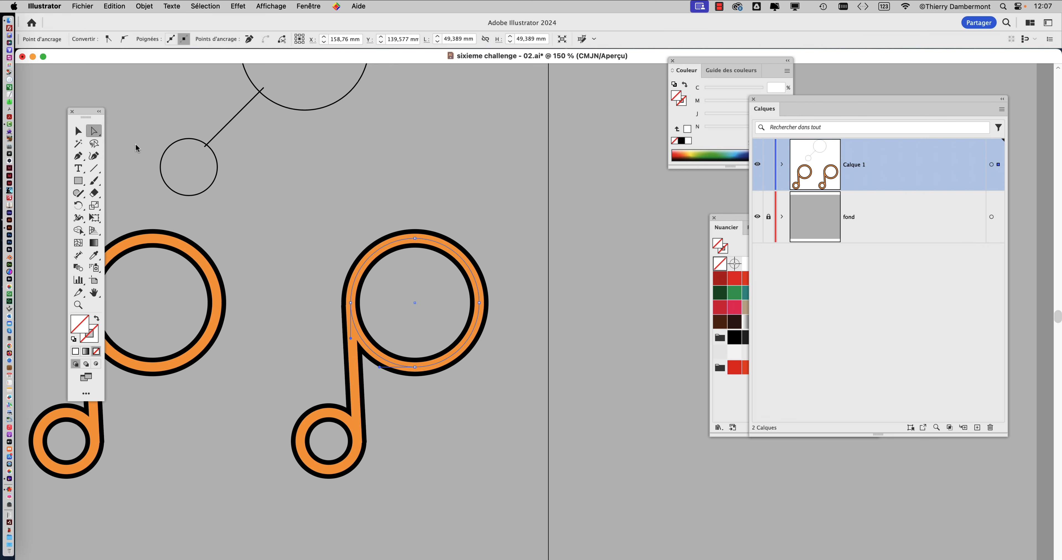
key(super)
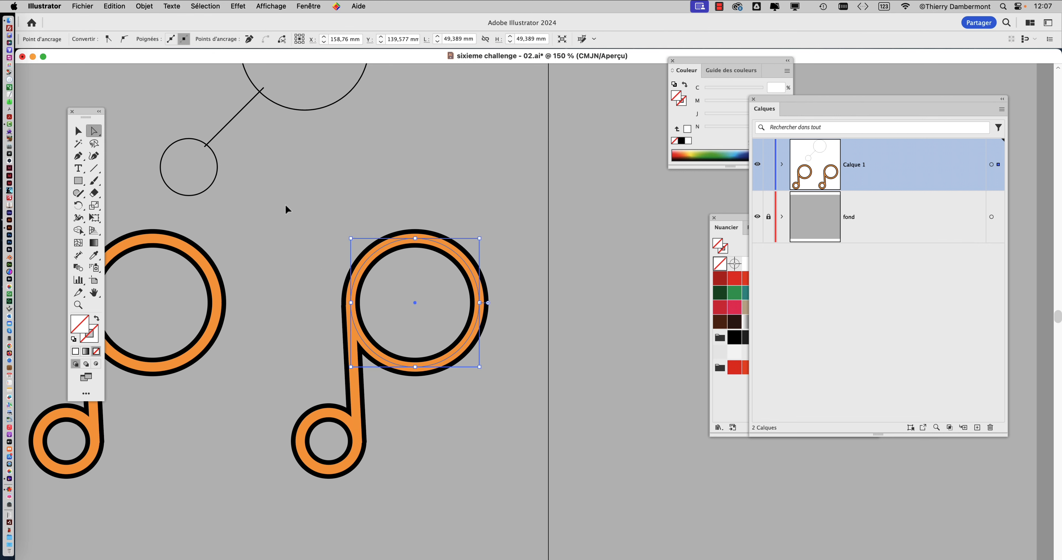
super+click(371, 258)
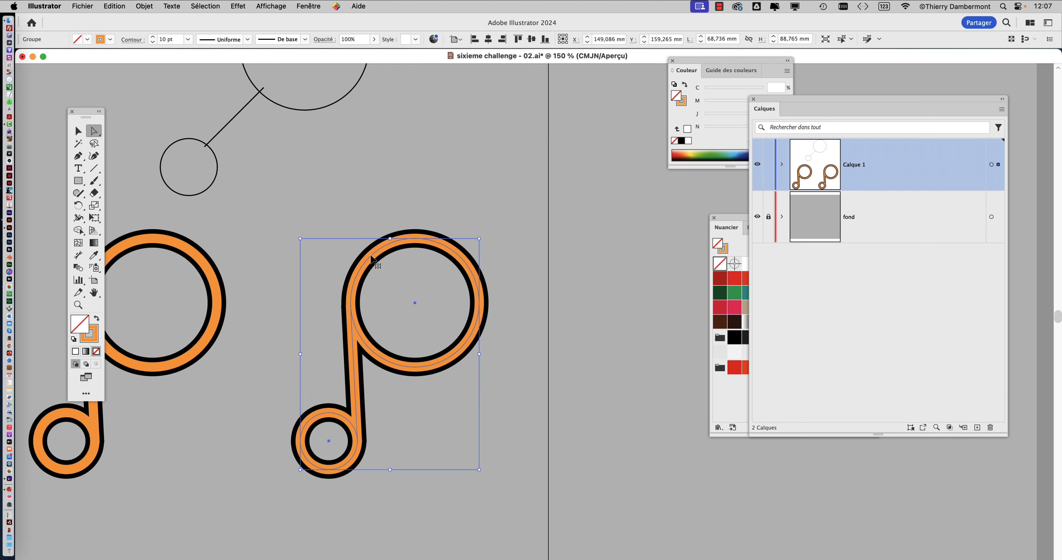
Step: Detach the Direct Selection tool set as a floating palette above the copy and activate the Group Selection tool
drag(94, 132, 243, 145)
drag(116, 139, 370, 153)
click(377, 173)
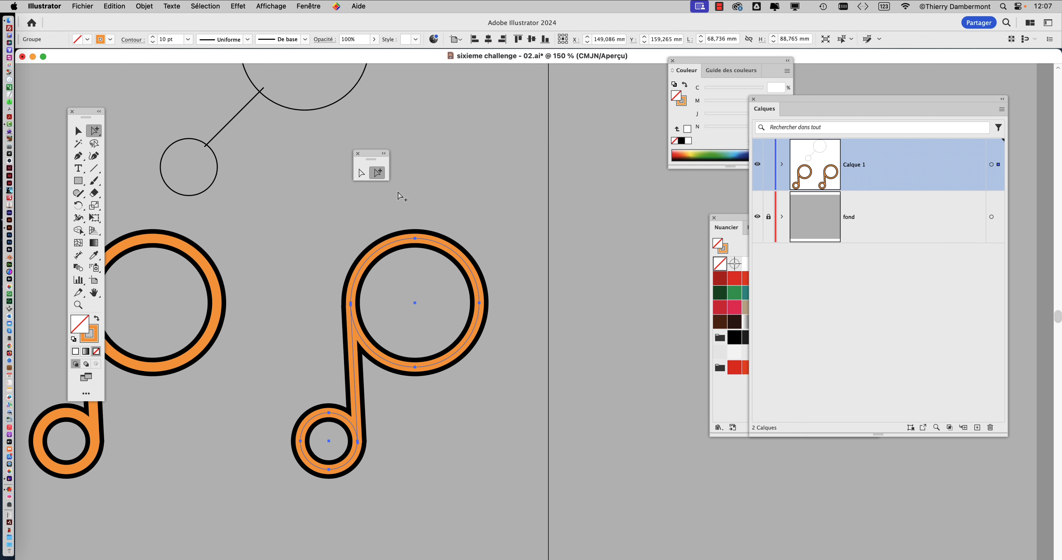
Step: Separate the copy's parts: large ring to about X 178, Y 155 mm, small ring to about X 116, Y 186 mm, line between them
click(456, 231)
drag(451, 247, 502, 287)
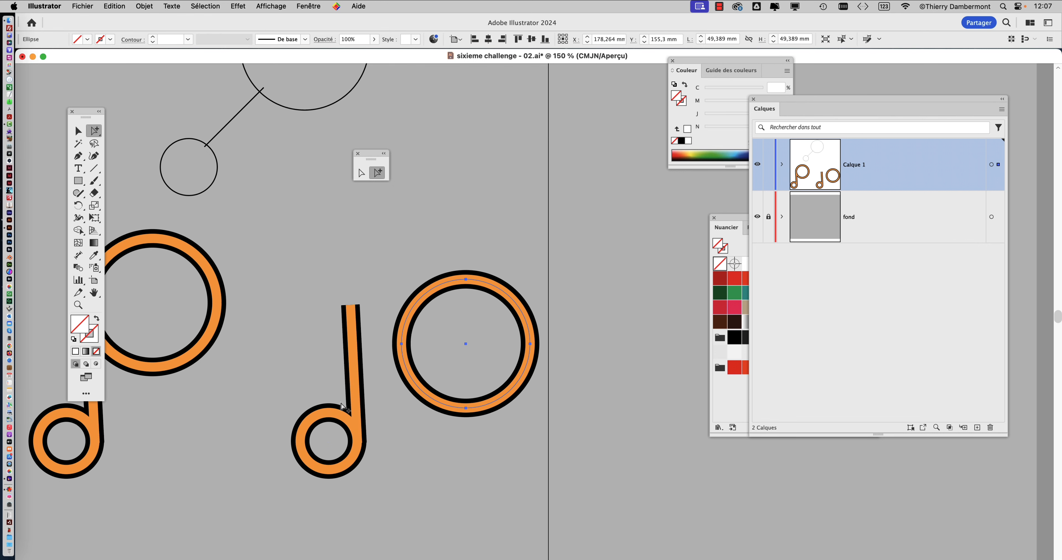
drag(335, 414, 310, 396)
drag(354, 327, 362, 319)
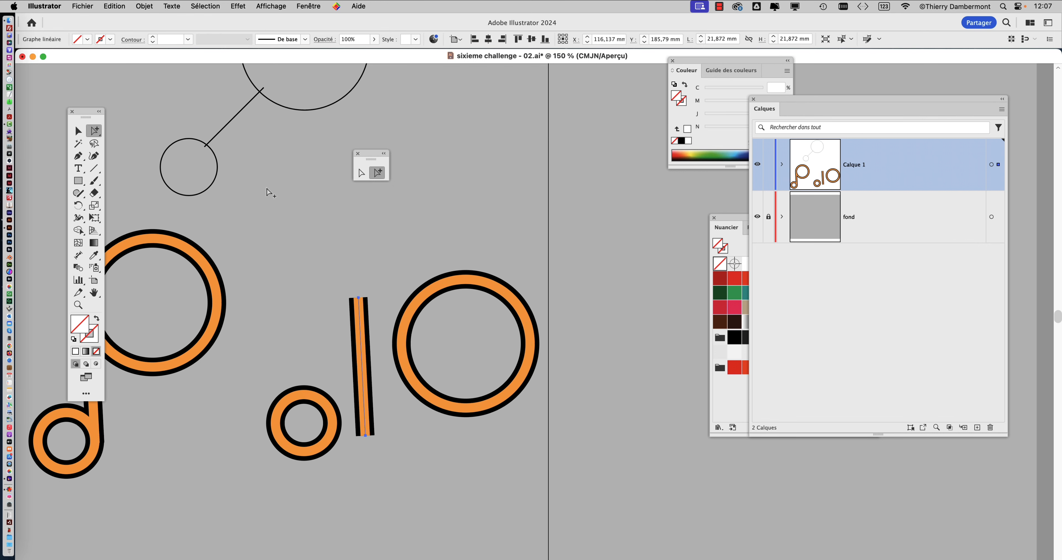
Step: Move both ends of the copy's connecting line onto the lower edges of its large and small rings with Direct Selection
drag(100, 133, 111, 135)
click(359, 298)
drag(359, 301, 492, 404)
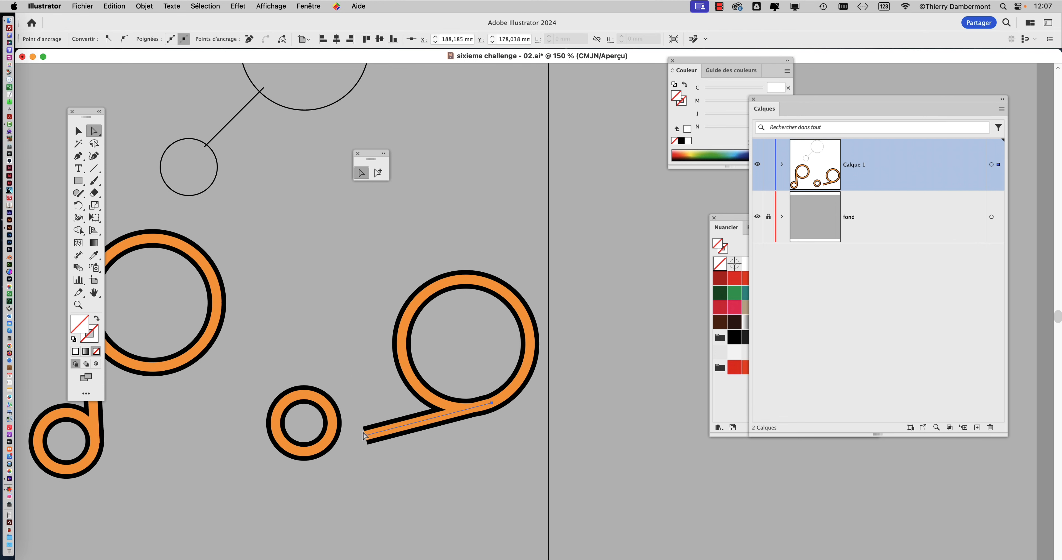
drag(365, 435, 308, 454)
Step: Fine-tune the connecting line's end on the copy's large ring so the line meets the ring tangentially
super+click(321, 461)
super+click(321, 461)
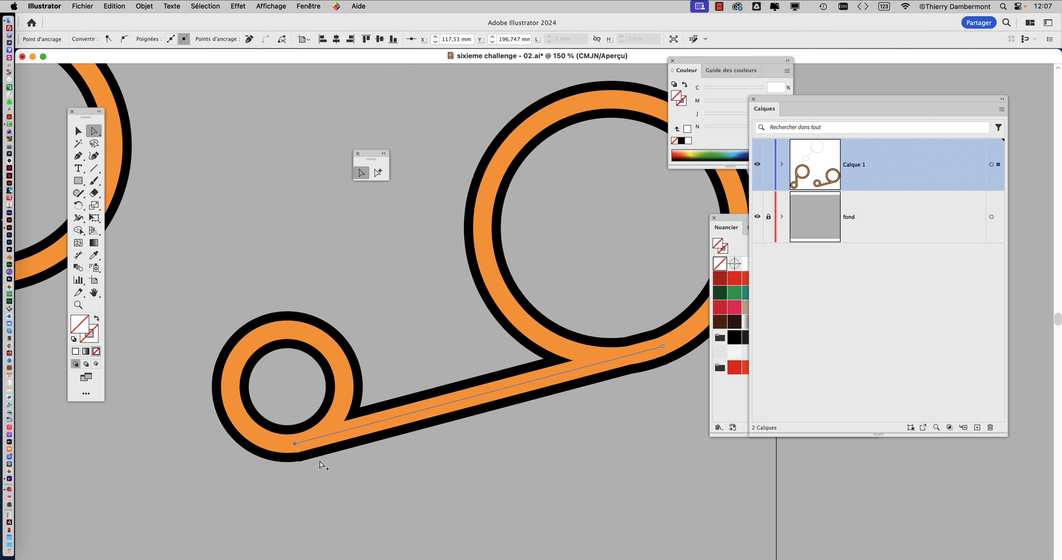
drag(405, 469, 343, 467)
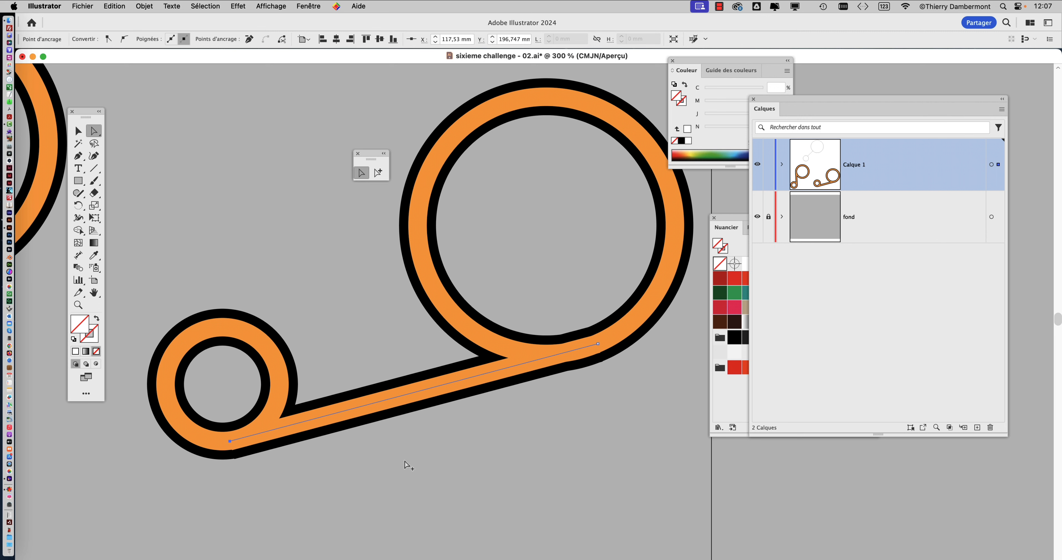
drag(597, 345, 587, 351)
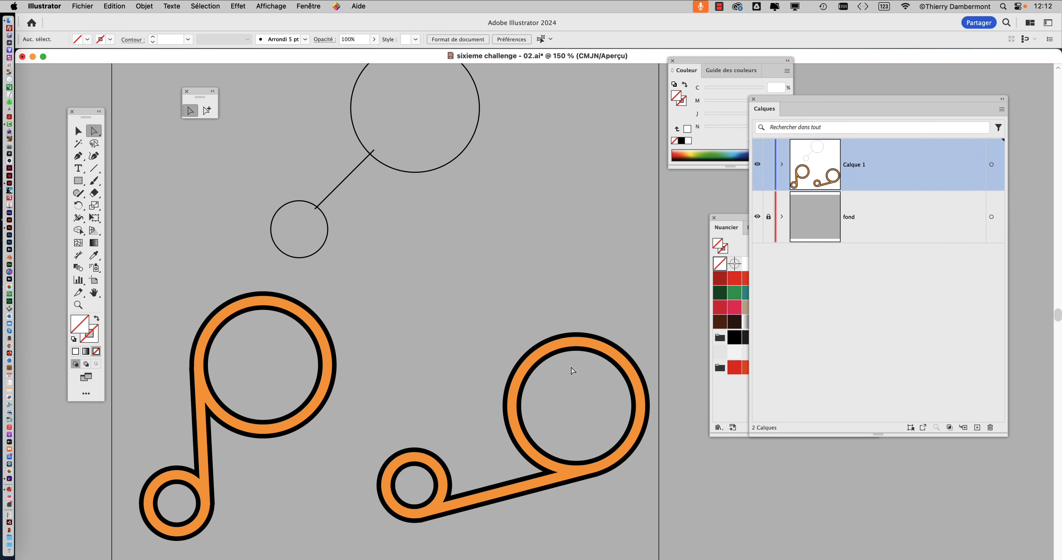
Step: Select the original artwork's large ring by itself and, after deselecting it, the small ring, using the Group Selection tool
scroll(532, 278, down, 2)
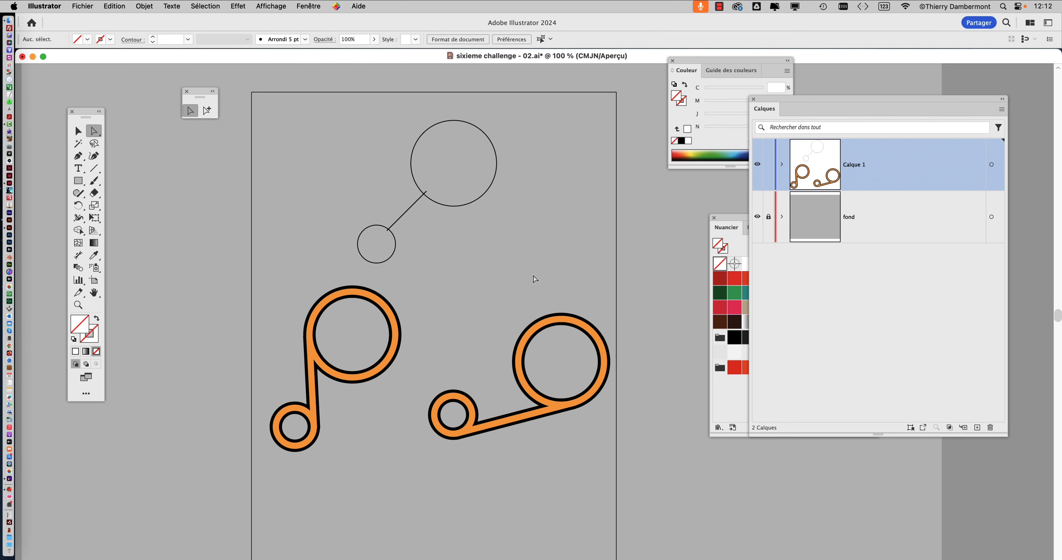
drag(416, 268, 347, 246)
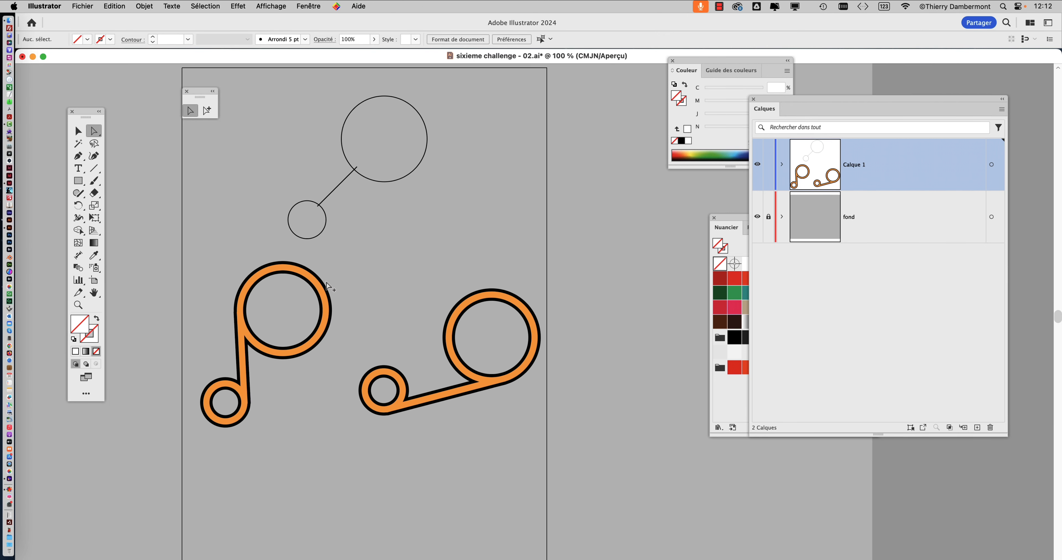
scroll(456, 326, up, 3)
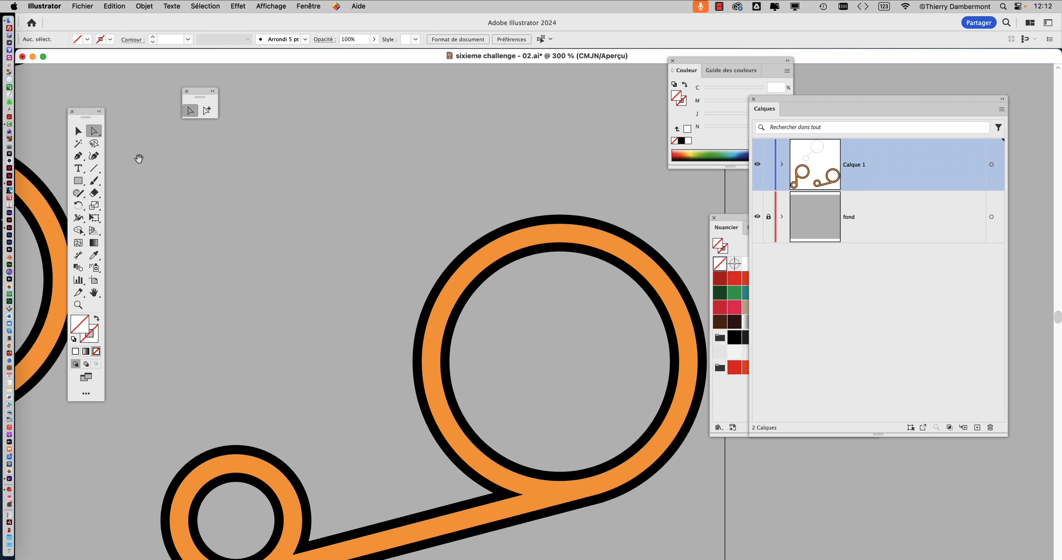
drag(311, 217, 566, 190)
drag(328, 182, 454, 171)
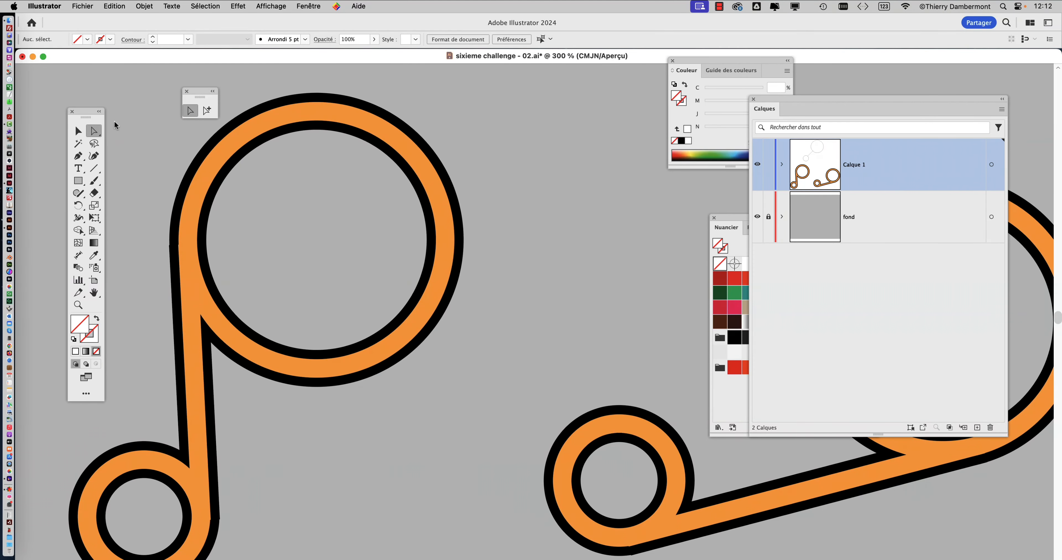
drag(95, 131, 128, 144)
scroll(310, 150, up, 2)
click(296, 141)
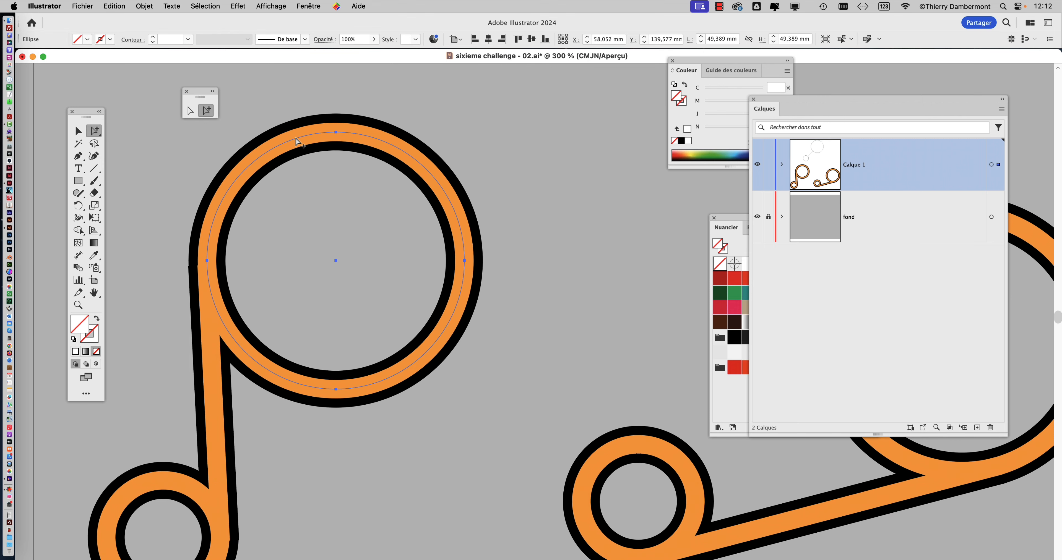
key(super+shift+a)
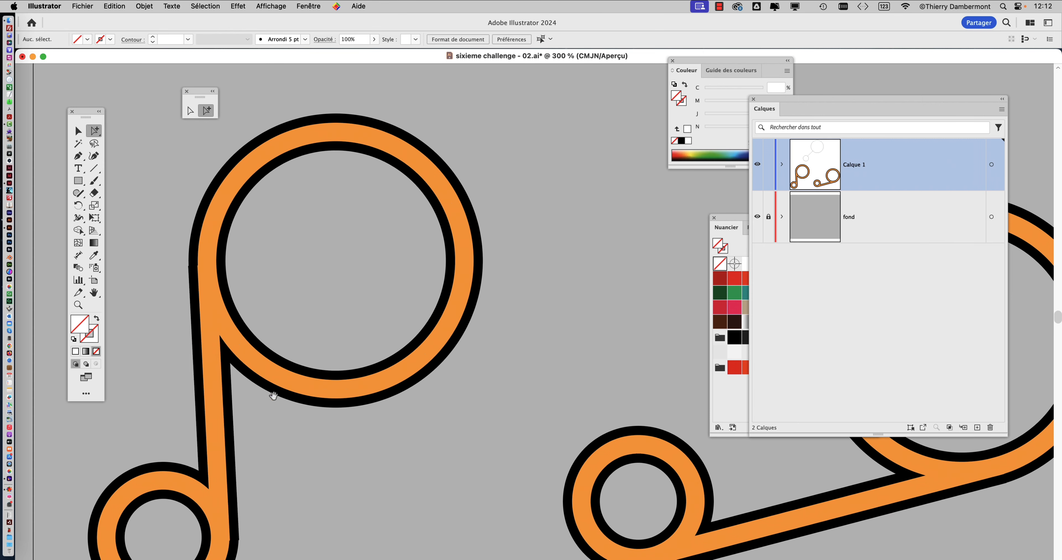
drag(273, 395, 432, 288)
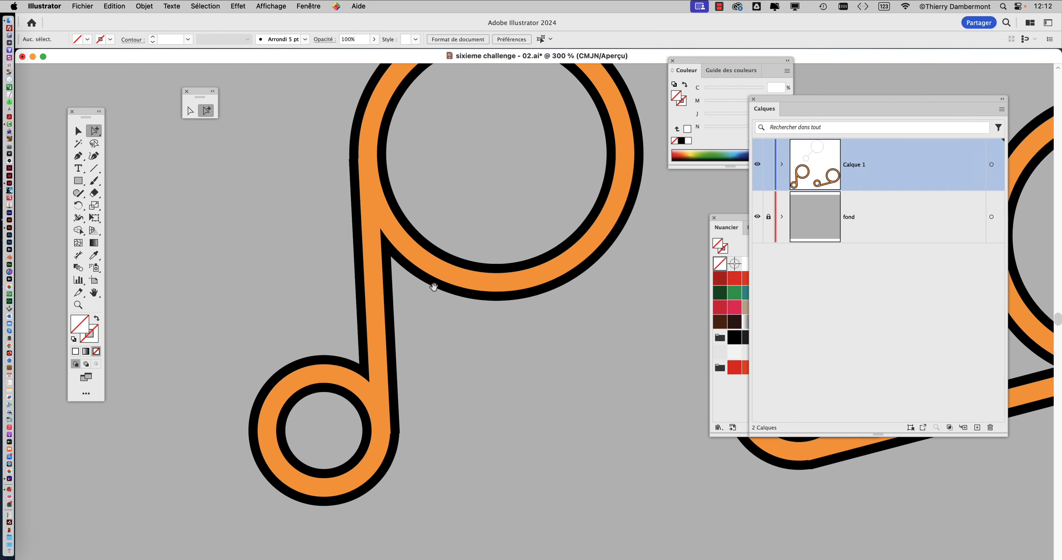
click(375, 300)
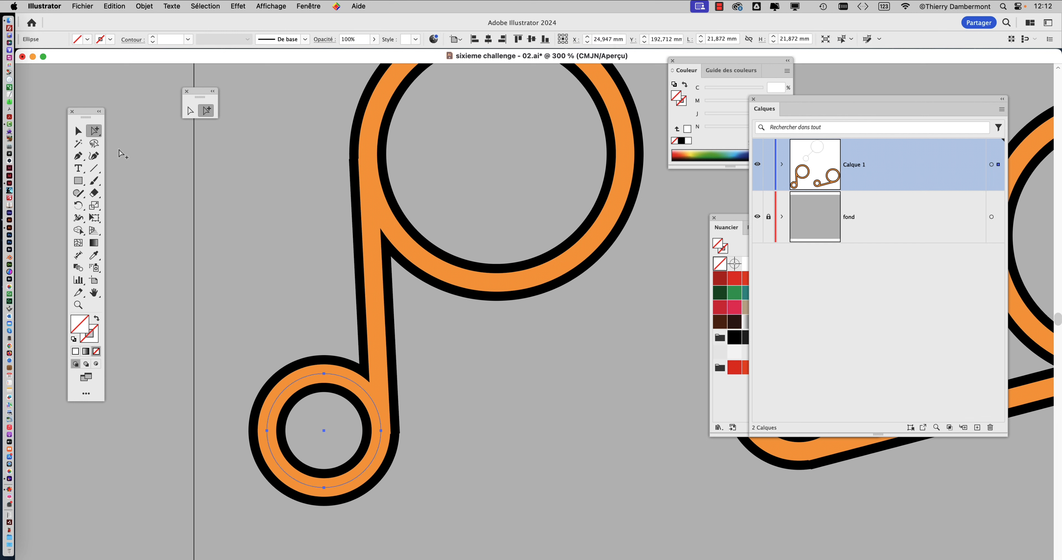
Step: Reposition the floating Tools panel beside the original double-ring artwork
drag(86, 117, 188, 153)
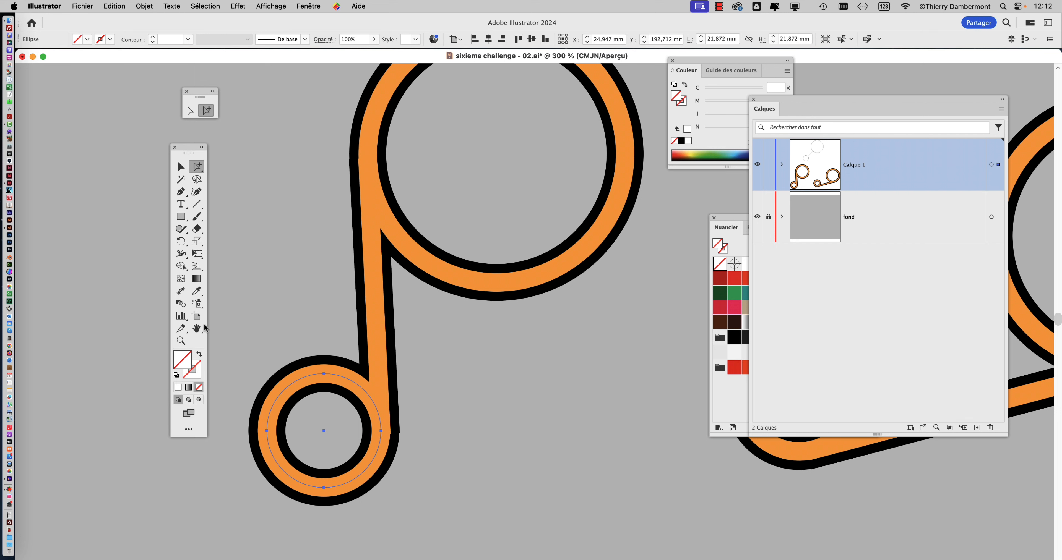
key(super)
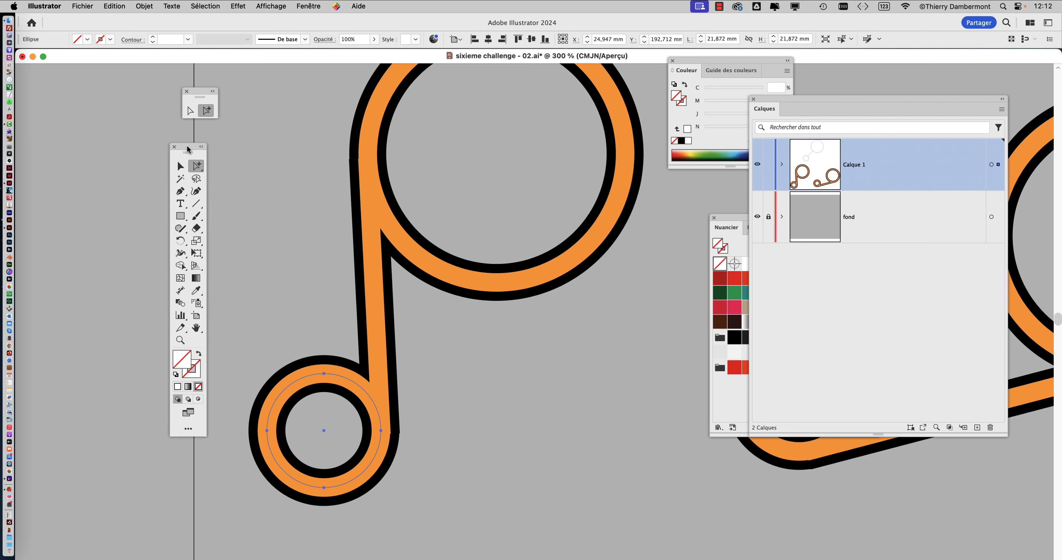
drag(188, 146, 99, 124)
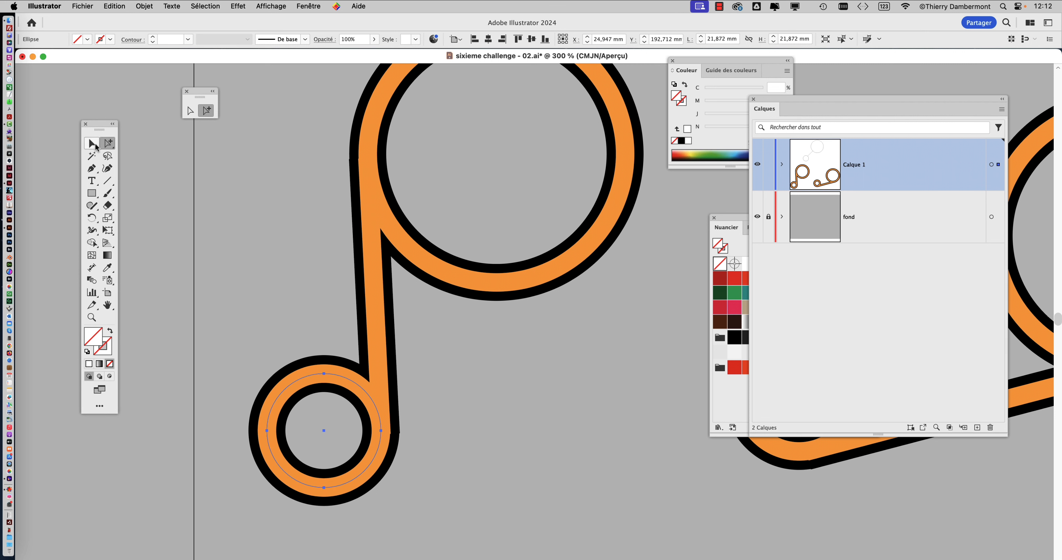
Step: Select the entire original double-ring group with the Selection tool
click(94, 144)
click(282, 257)
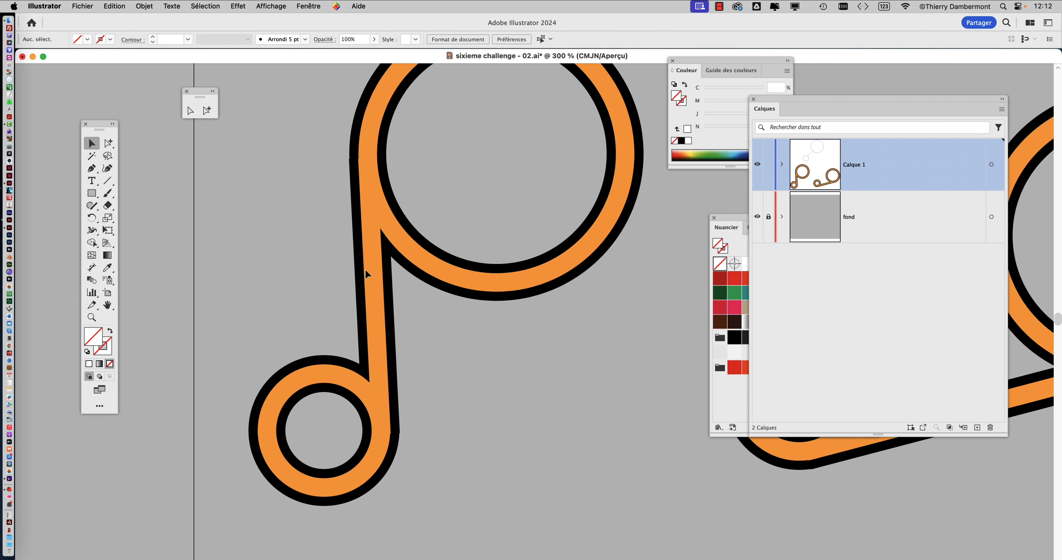
click(374, 277)
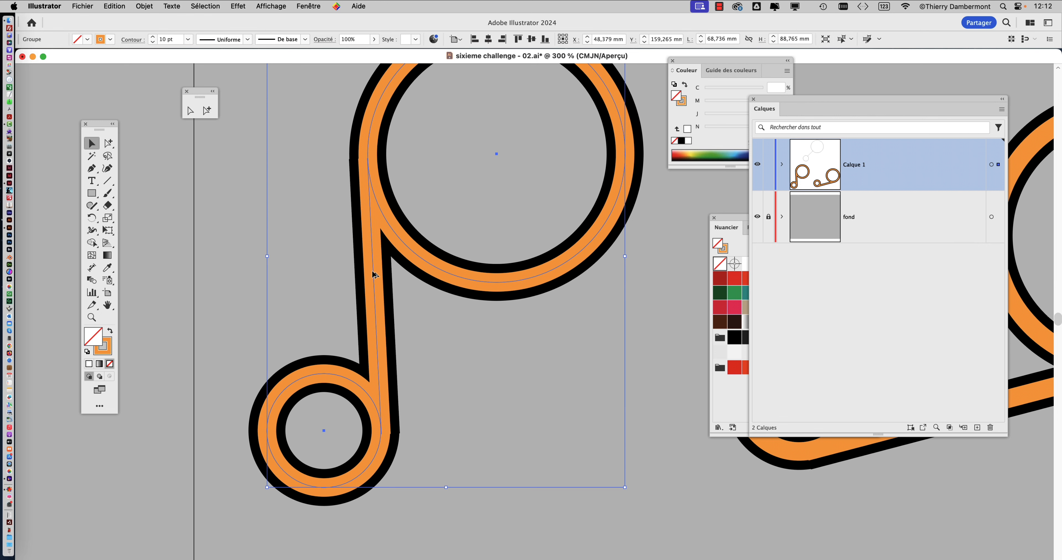
Step: Select the original group's connecting line, large ring and small ring one at a time with the Group Selection tool
scroll(373, 275, down, 1)
click(108, 143)
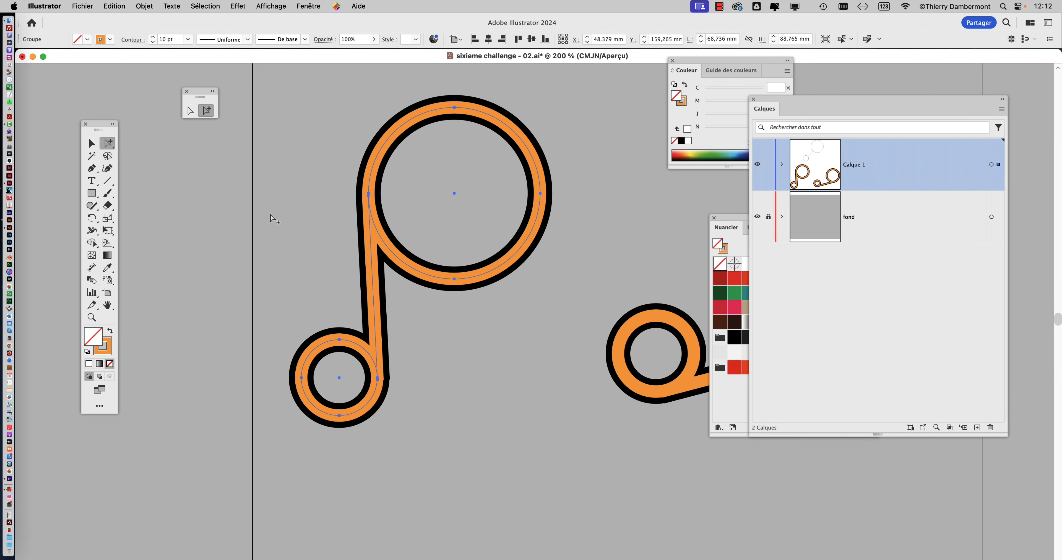
click(291, 222)
click(371, 229)
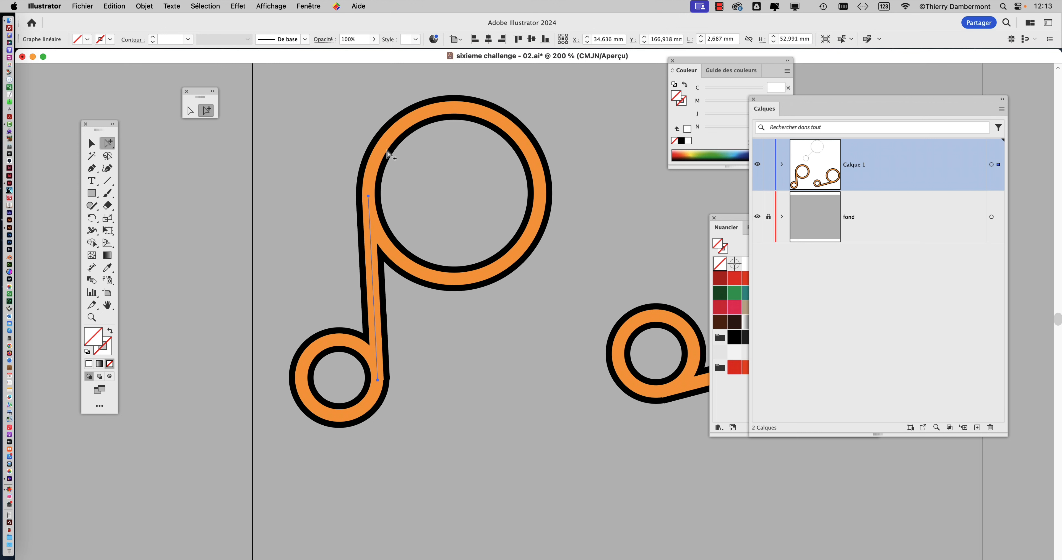
click(391, 142)
click(339, 342)
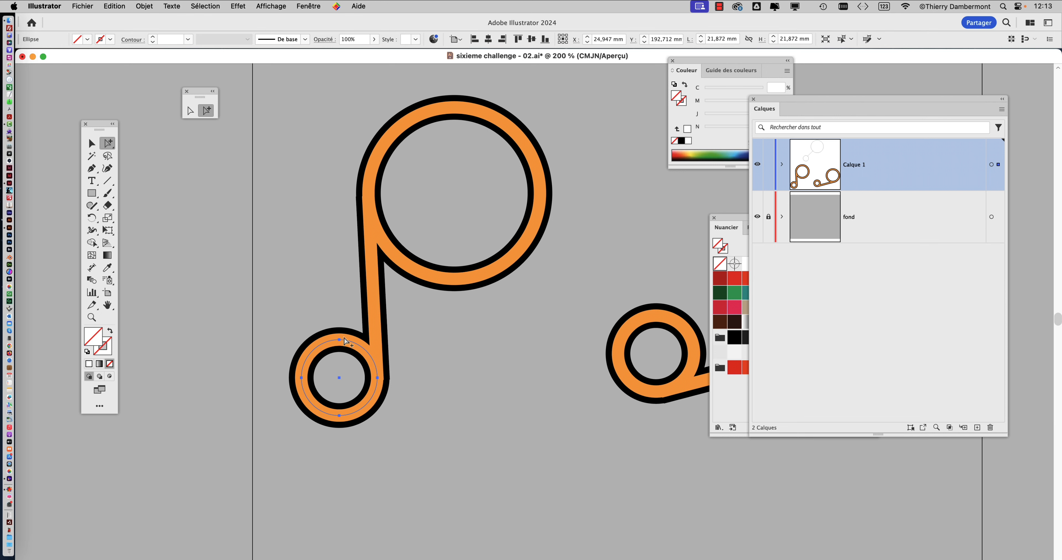
Step: Clear the small-ring selection and select the original orange artwork as a whole group with the Selection tool
click(92, 143)
click(285, 208)
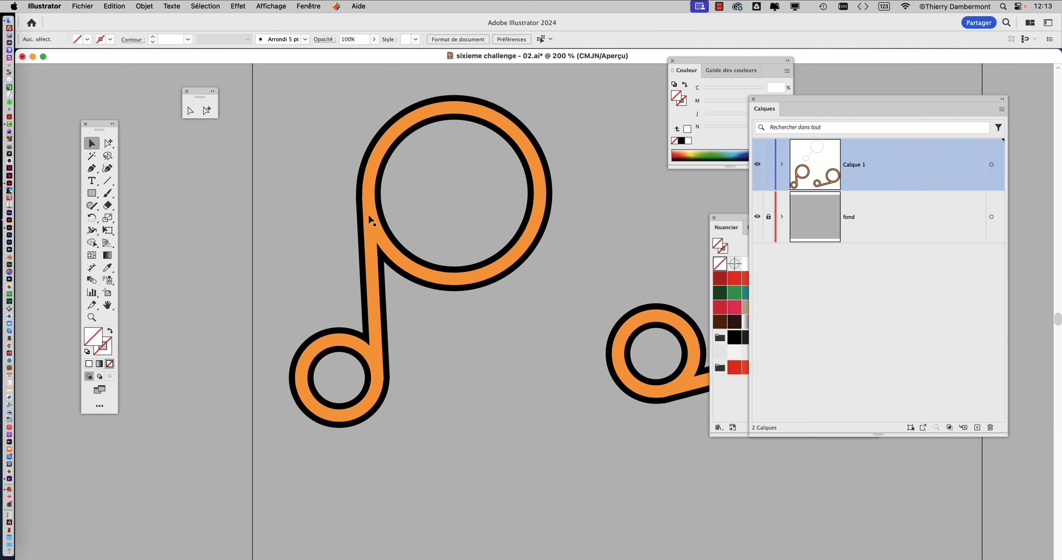
click(367, 221)
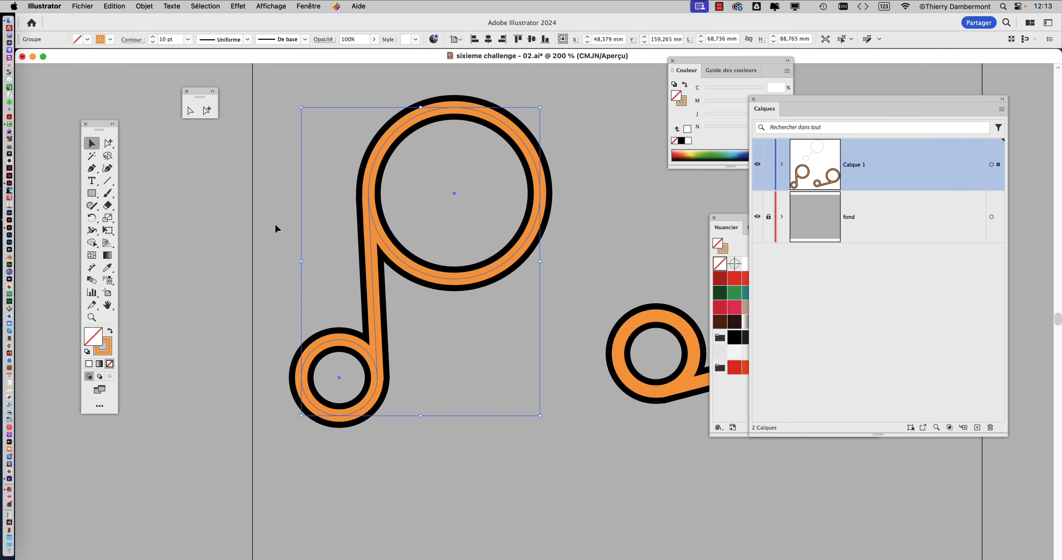
Step: Clear the selection and reselect the entire original double-ring group by its small and large rings
click(276, 235)
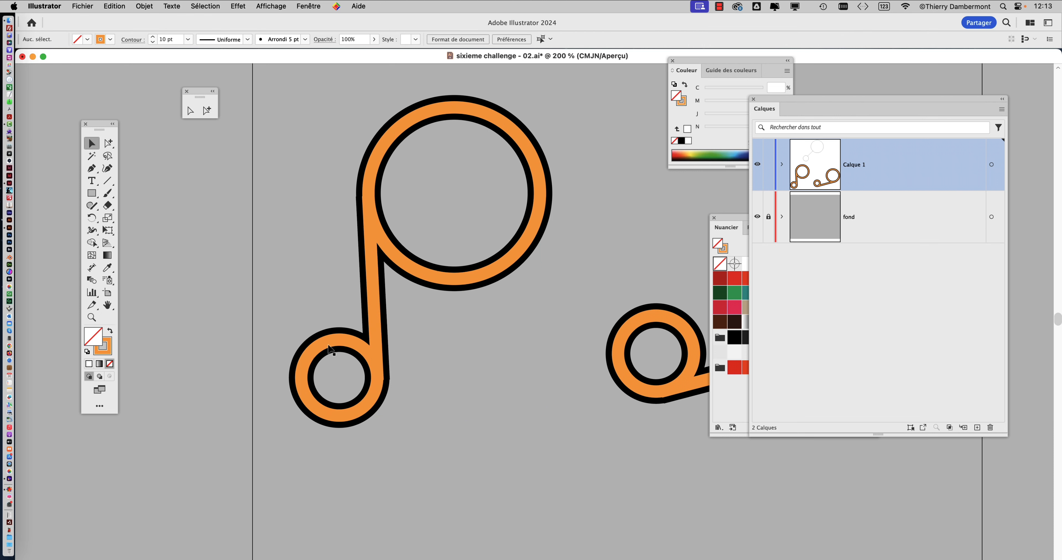
click(331, 350)
click(272, 319)
click(402, 134)
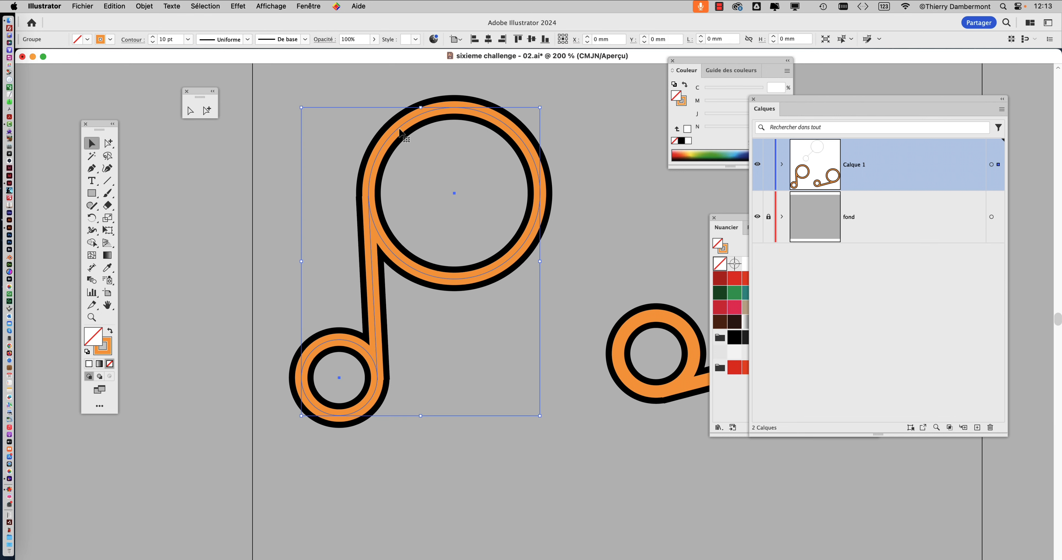
click(277, 273)
click(318, 354)
Step: Move the Layers panel closer to the original artwork and close the Colour and Swatches panels
drag(775, 100, 615, 95)
click(672, 61)
click(710, 214)
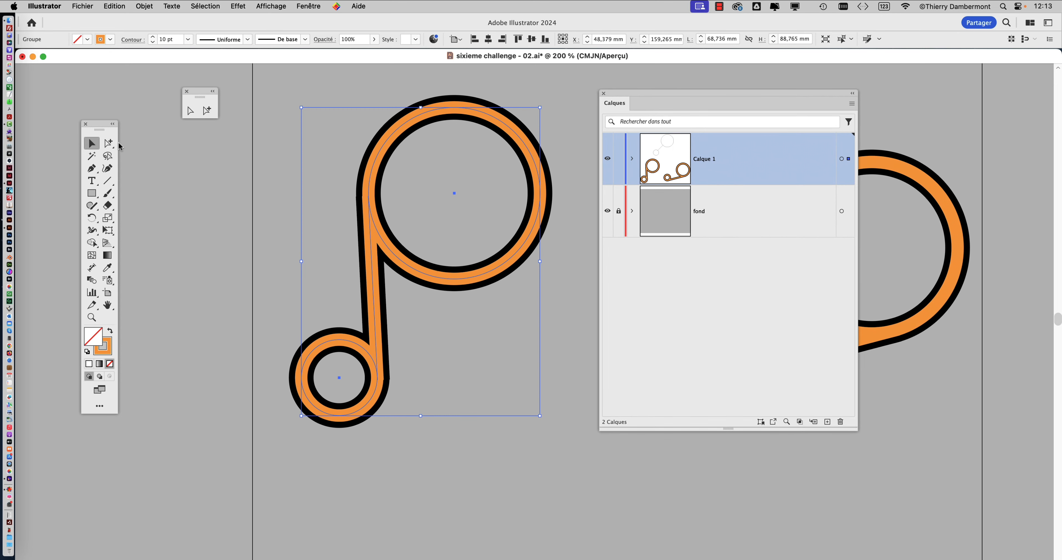
Step: Select the original group's small ring with the Group Selection tool and show the Swatches panel beside it
key(a)
click(331, 339)
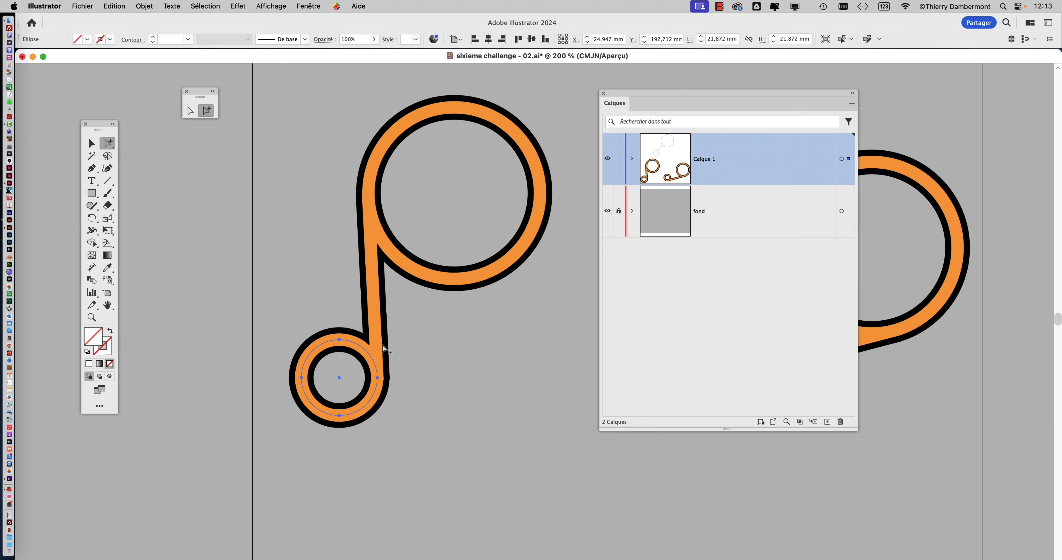
click(308, 5)
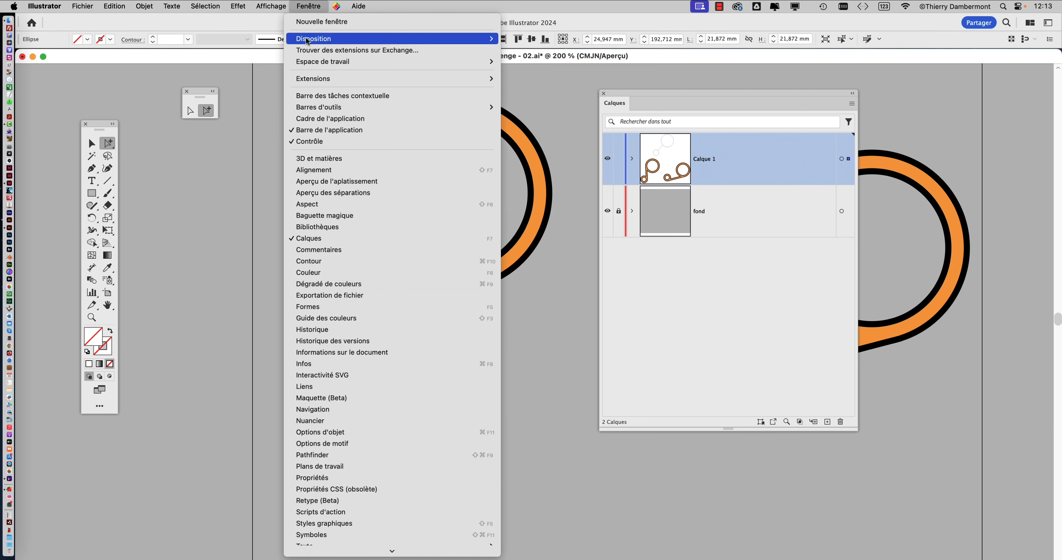
click(340, 426)
drag(741, 217, 481, 282)
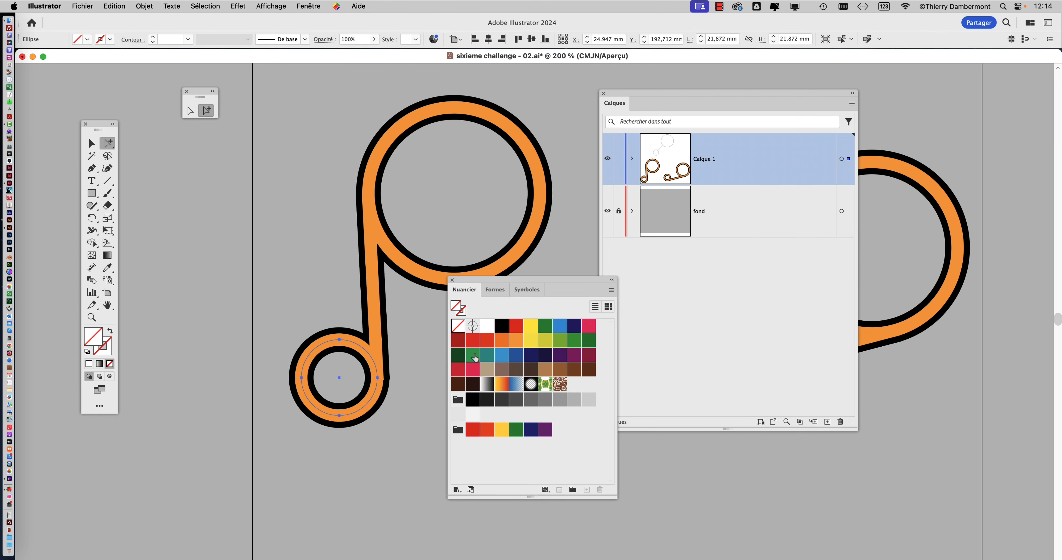
Step: Try a pink swatch on the small ring's stroke and a beige swatch on the connecting line's stroke
click(108, 351)
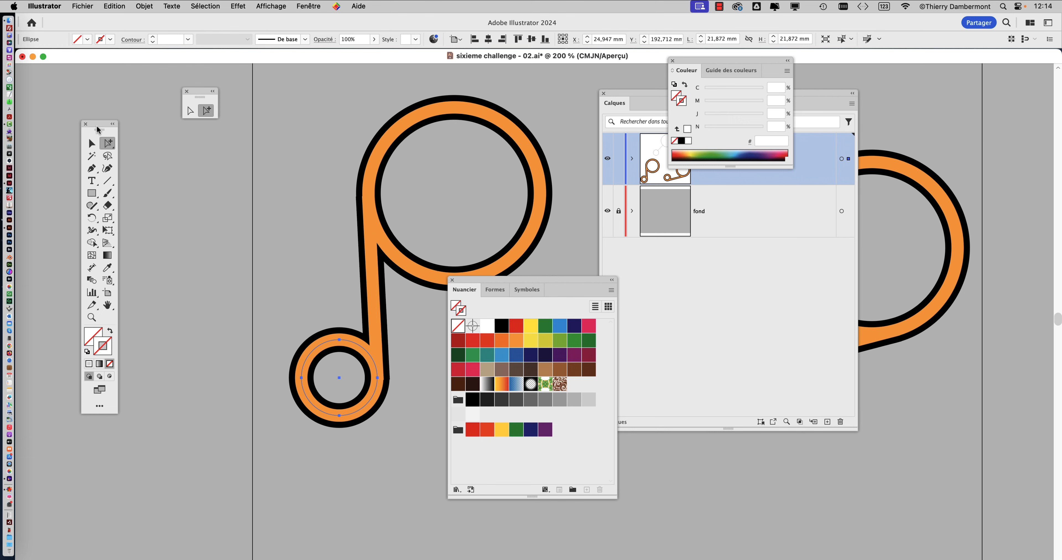
mouse_move(98, 129)
mouse_down()
mouse_move(225, 176)
mouse_move(267, 170)
mouse_up()
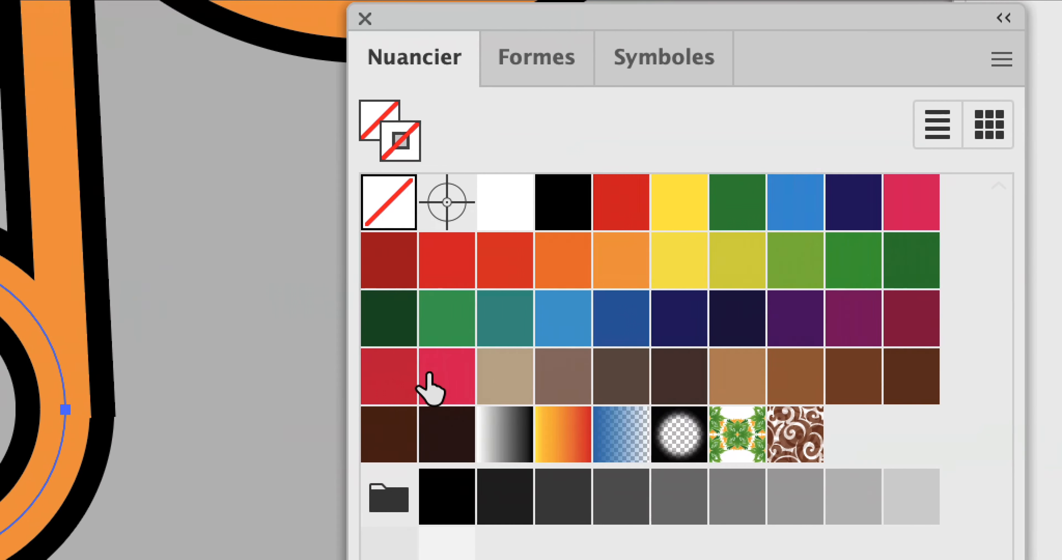
click(429, 375)
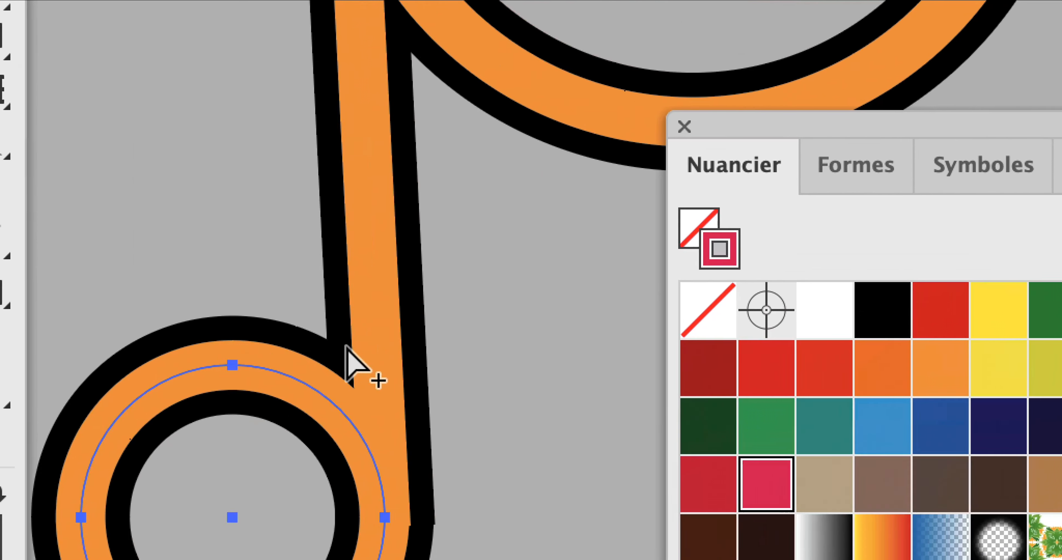
click(375, 348)
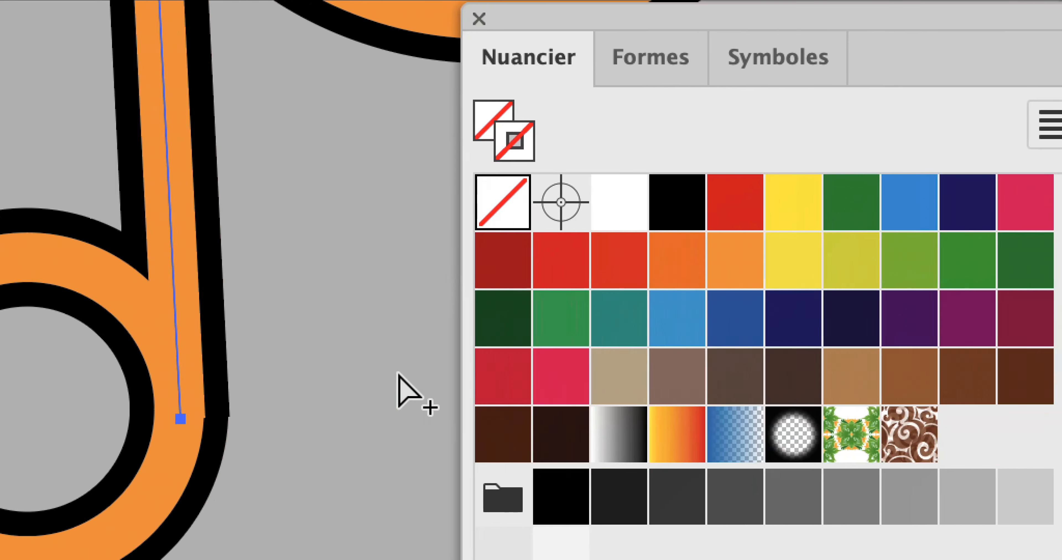
click(598, 381)
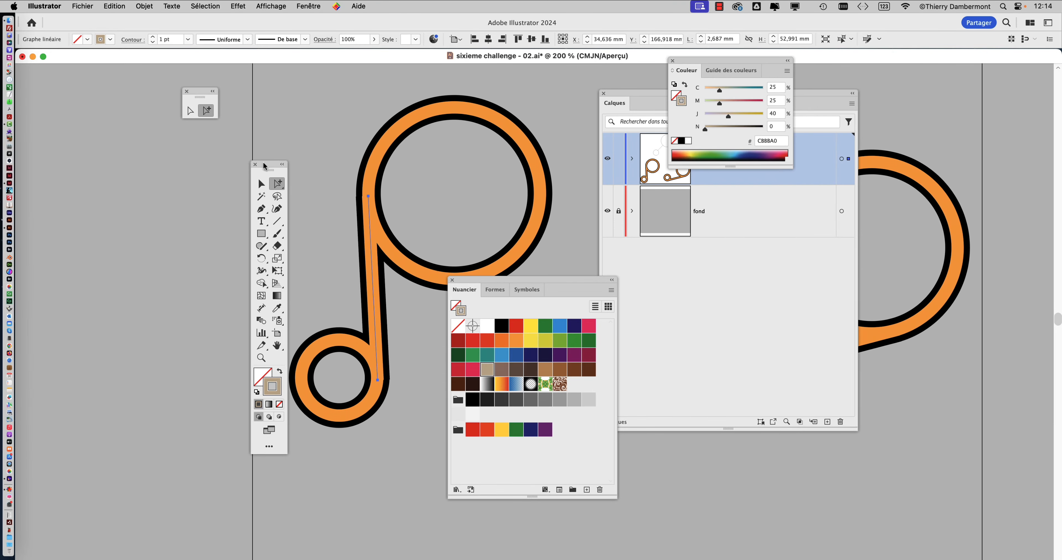
Step: Move the Tools panel off the artwork and undo the swatch colours applied to the line and small ring
drag(264, 164, 82, 110)
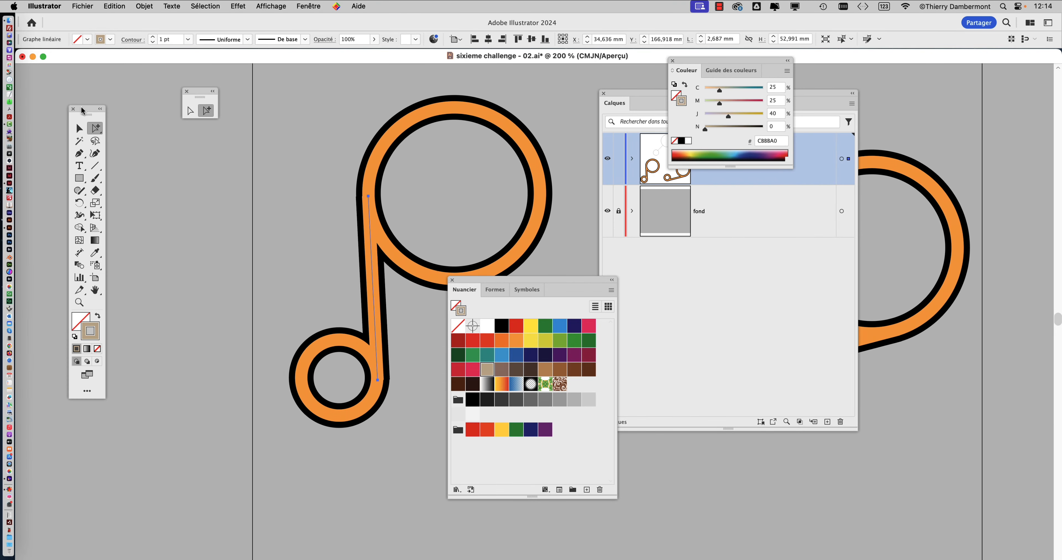
key(super+z)
key(super+z)
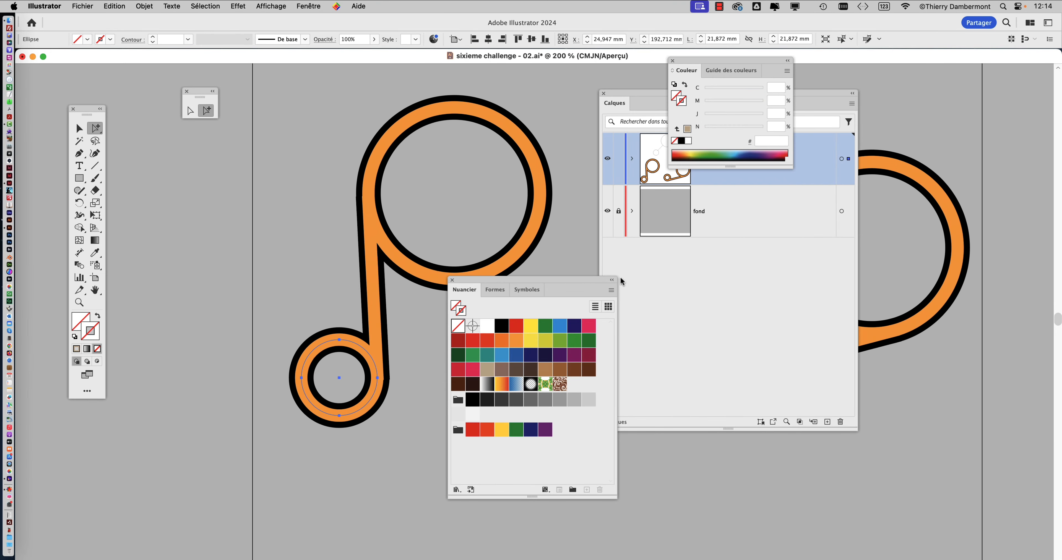
Step: Rearrange the Colour and Layers panels, close the Swatches panel, and select the original group's connecting line
drag(689, 68, 942, 107)
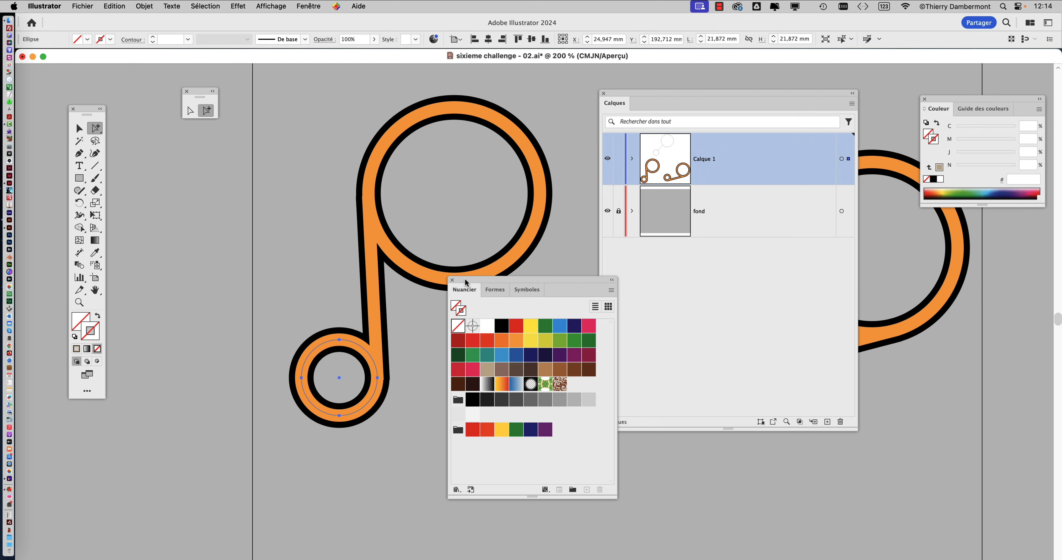
click(452, 280)
drag(630, 94, 598, 89)
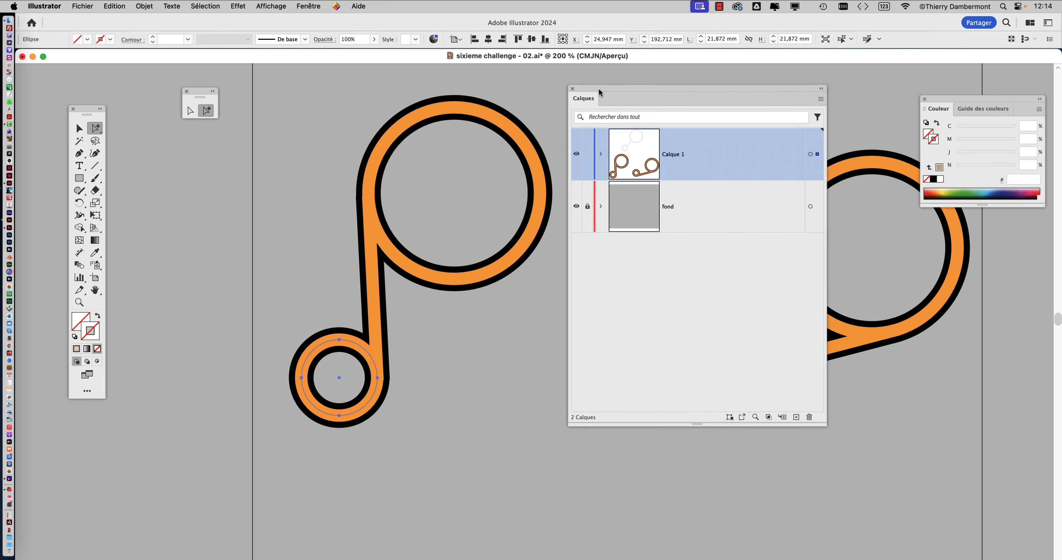
click(373, 336)
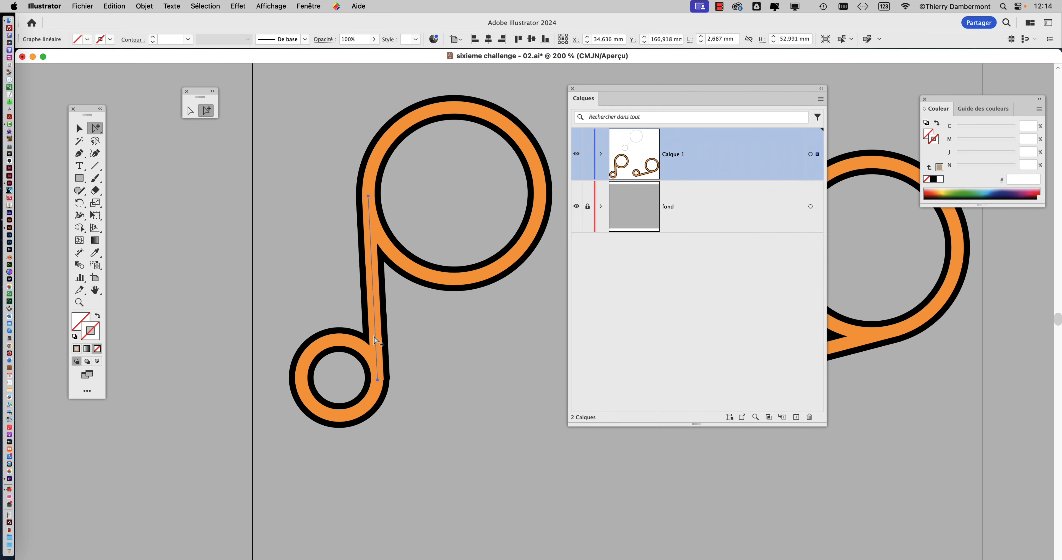
click(357, 345)
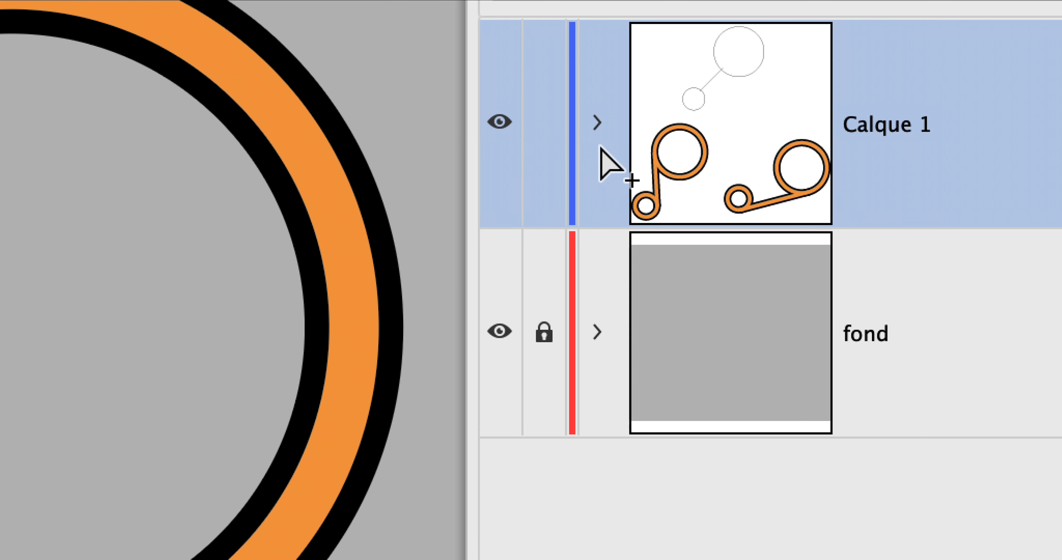
Step: Expand Calque 1 in the Layers panel and target the duplicate group, followed by the original double-ring group
click(597, 122)
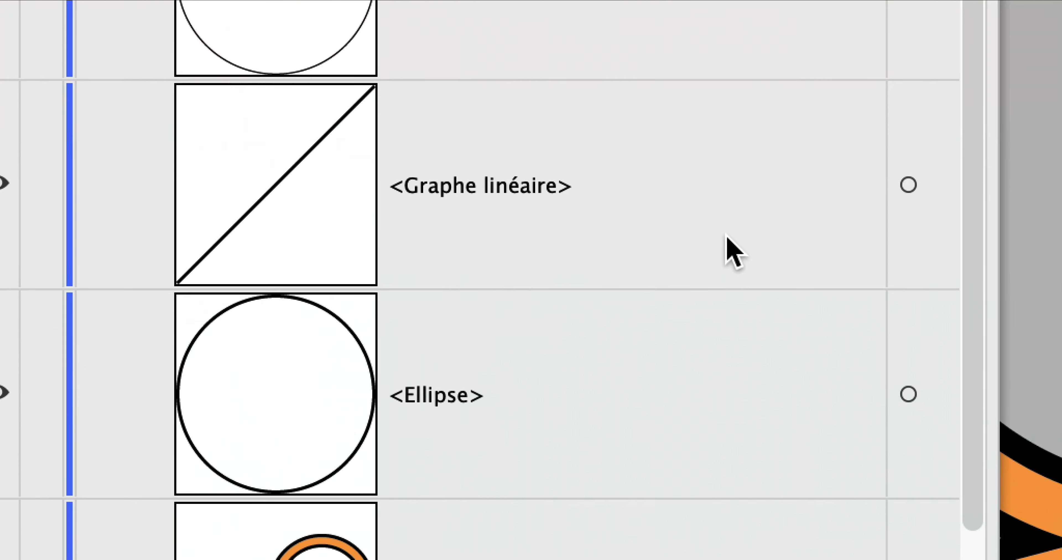
scroll(730, 256, down, 5)
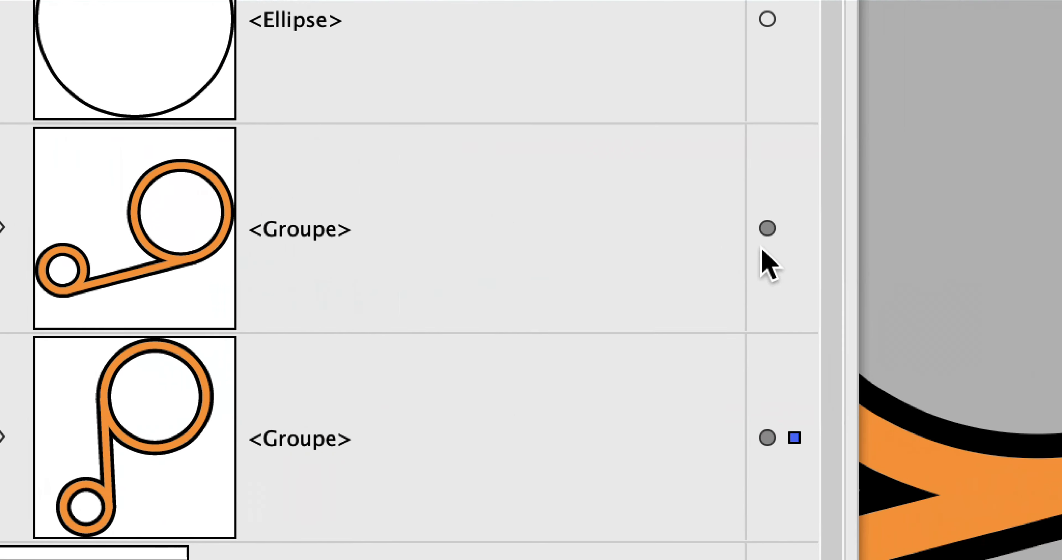
click(766, 241)
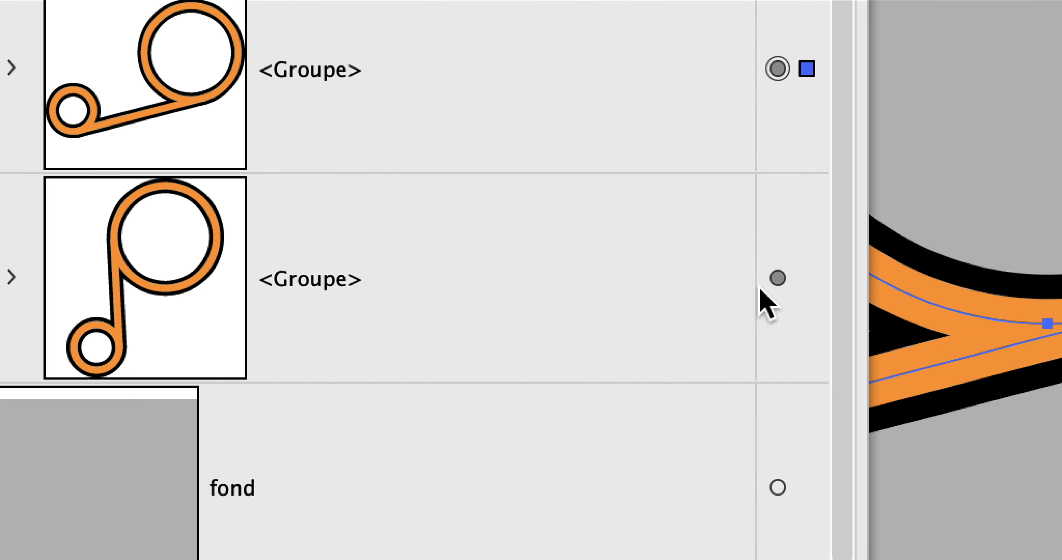
click(995, 266)
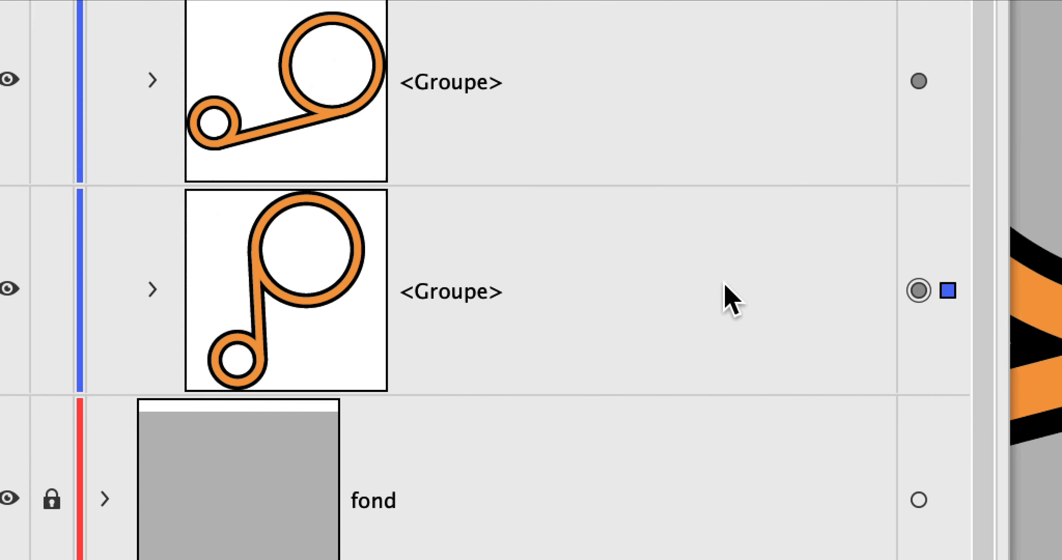
Step: Expand the original group in an enlarged Layers panel to examine its paths, and collapse it again
click(611, 284)
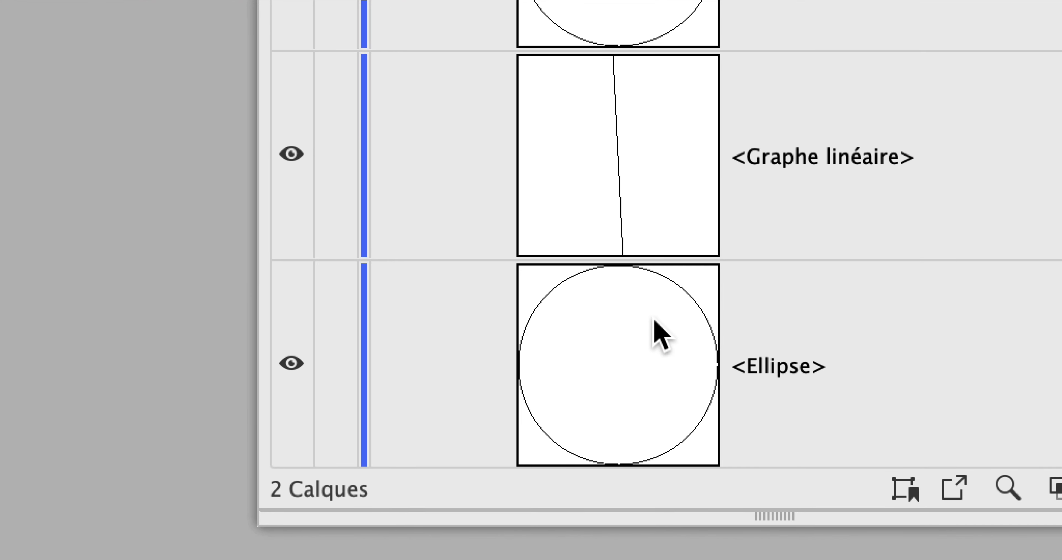
scroll(652, 306, up, 1)
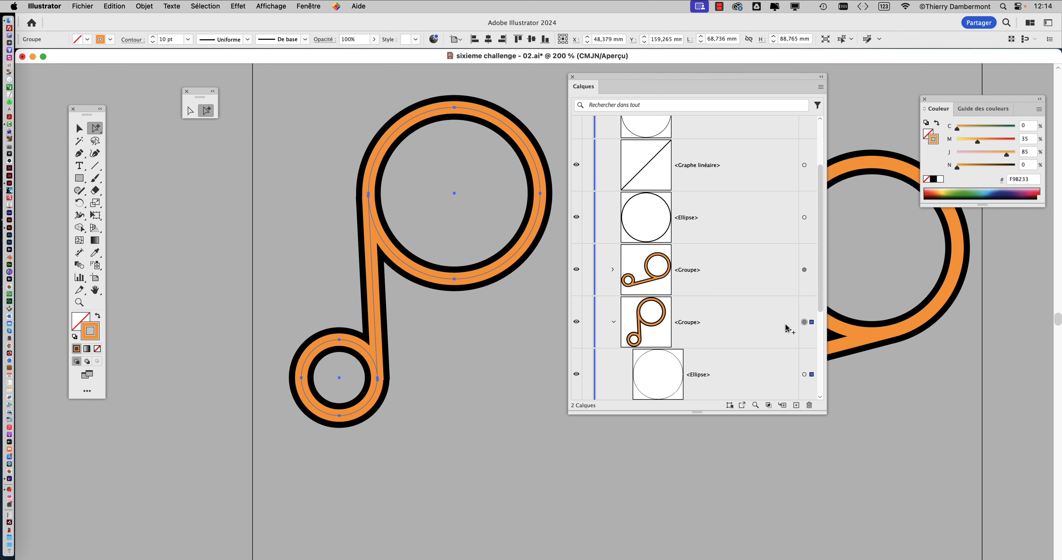
drag(824, 414, 871, 509)
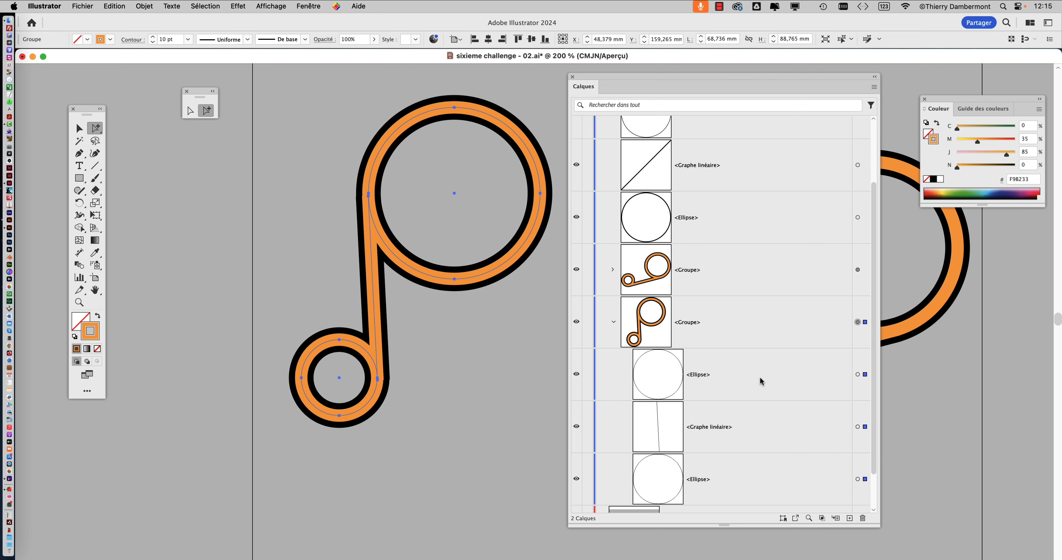
click(613, 322)
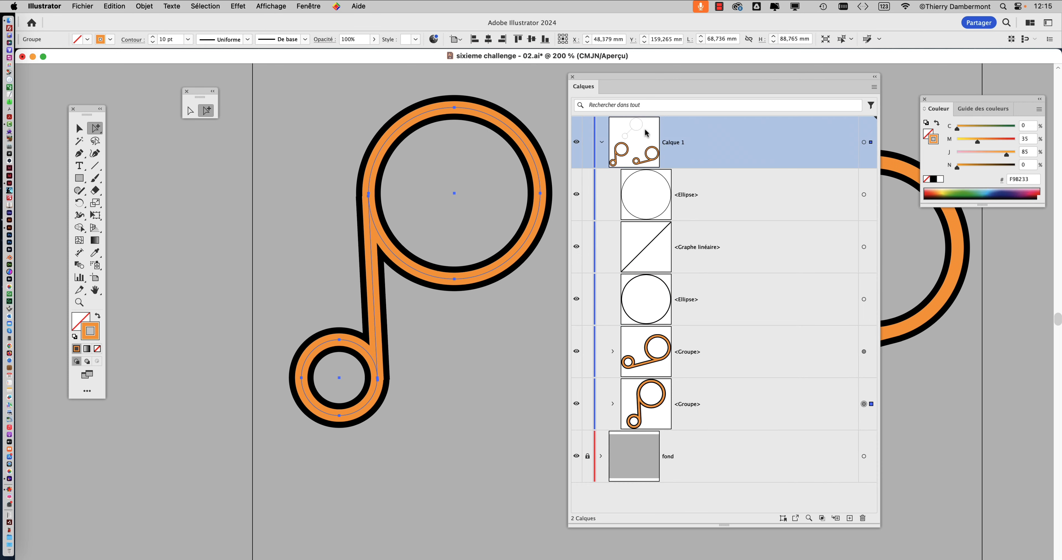
Step: Move the Layers panel aside and open the Appearance panel over the original double-ring artwork
drag(619, 84, 721, 72)
click(308, 6)
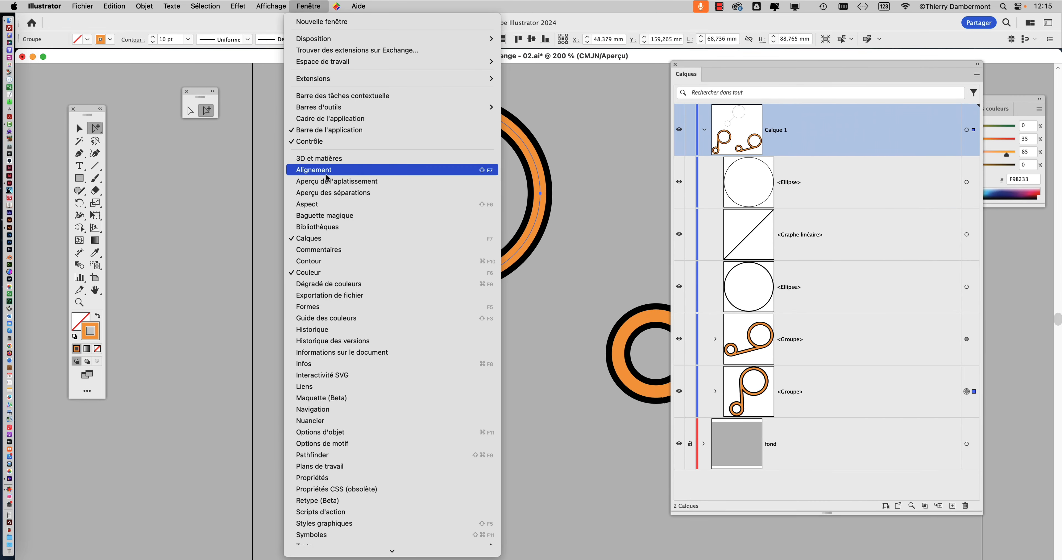
click(327, 204)
drag(584, 134, 332, 115)
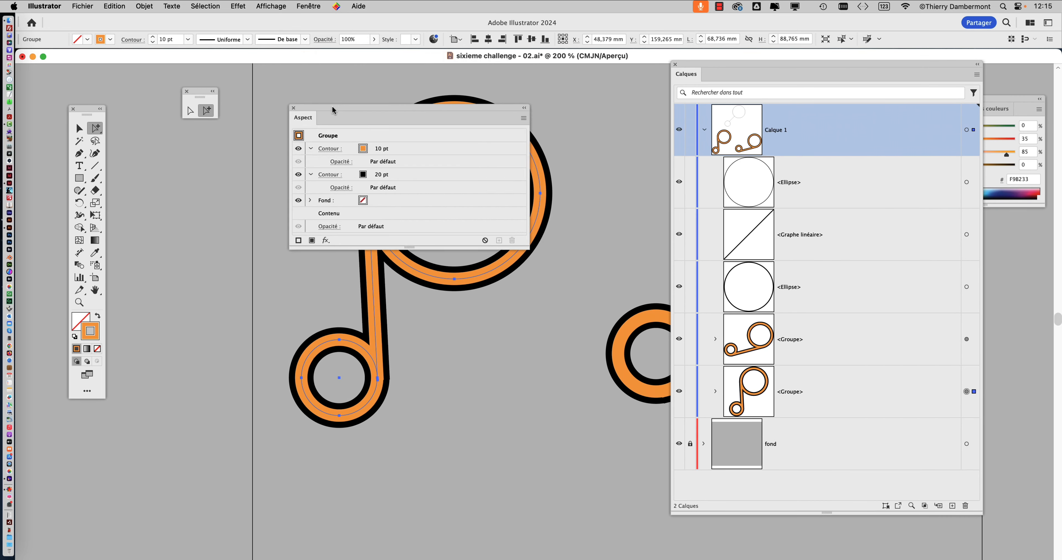
Step: Examine the group's black 20 pt and orange 10 pt strokes and close the Appearance panel
click(347, 177)
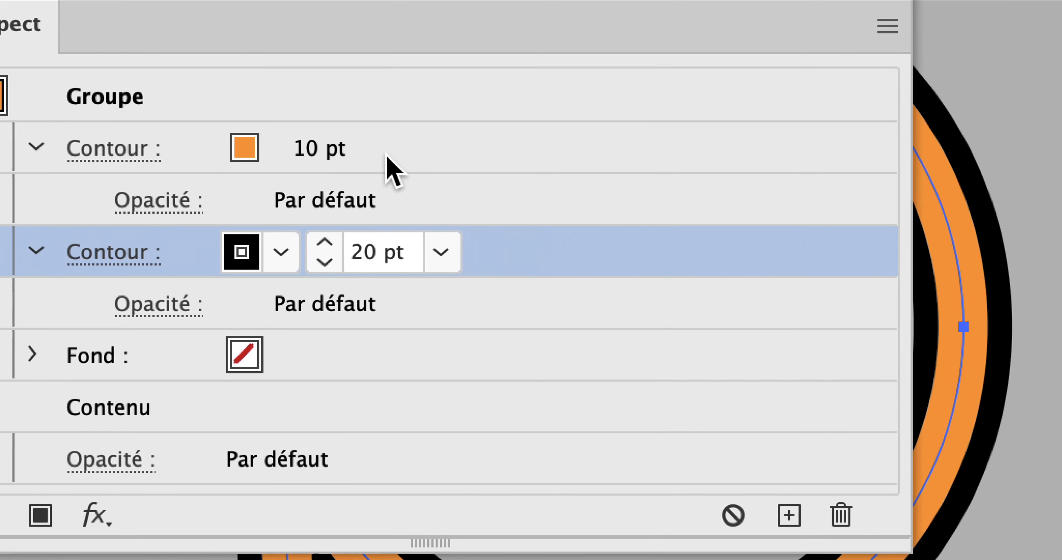
click(387, 155)
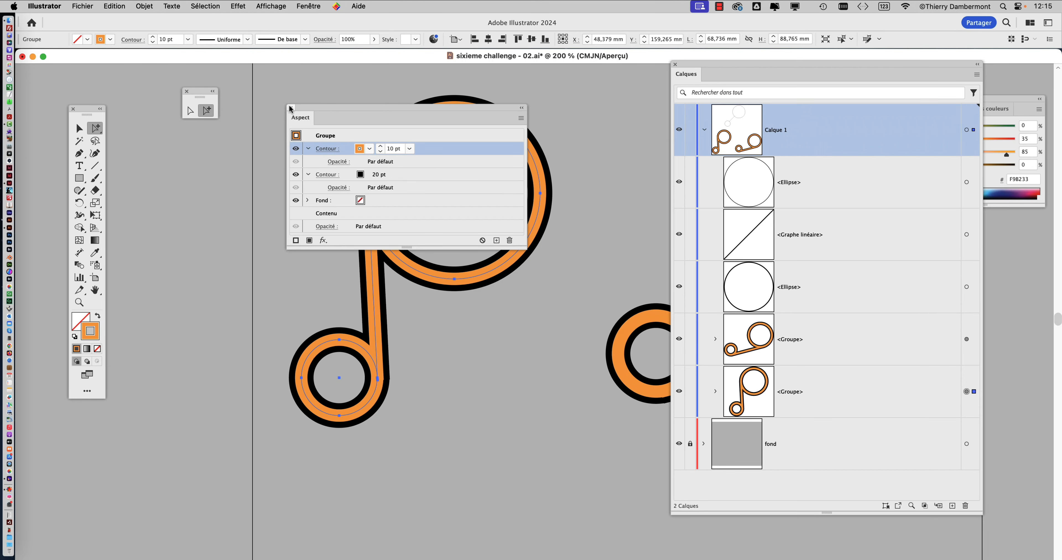
click(290, 108)
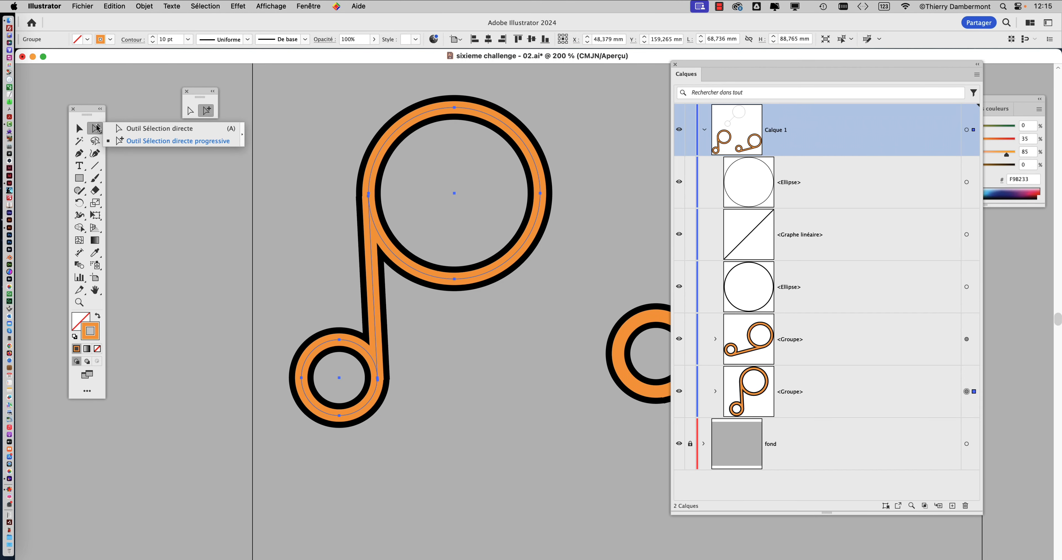
Step: Reshape the original large ring with the Direct Selection tool, pulling its bottom anchor down and outward and its right anchor up and outward
click(421, 307)
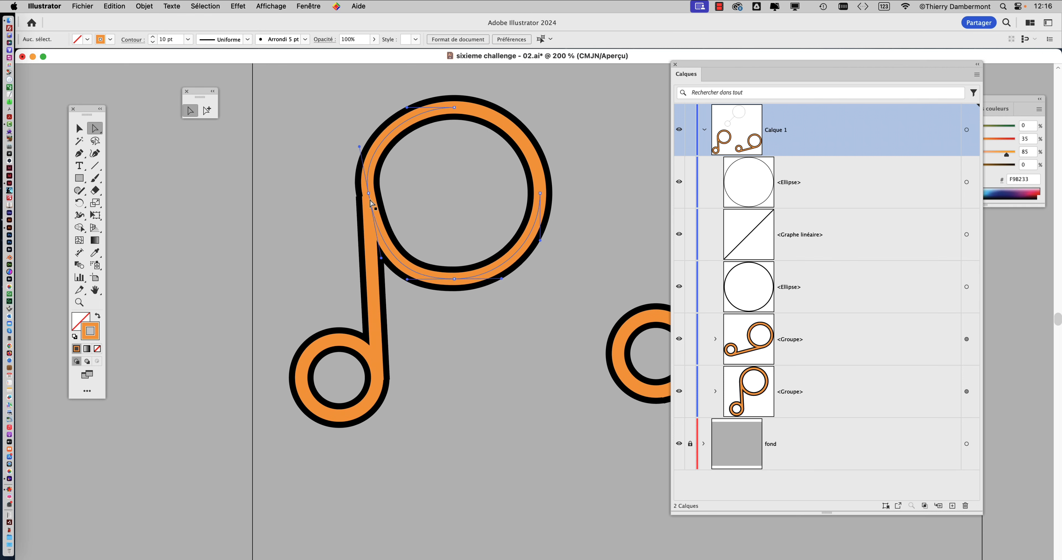
click(367, 199)
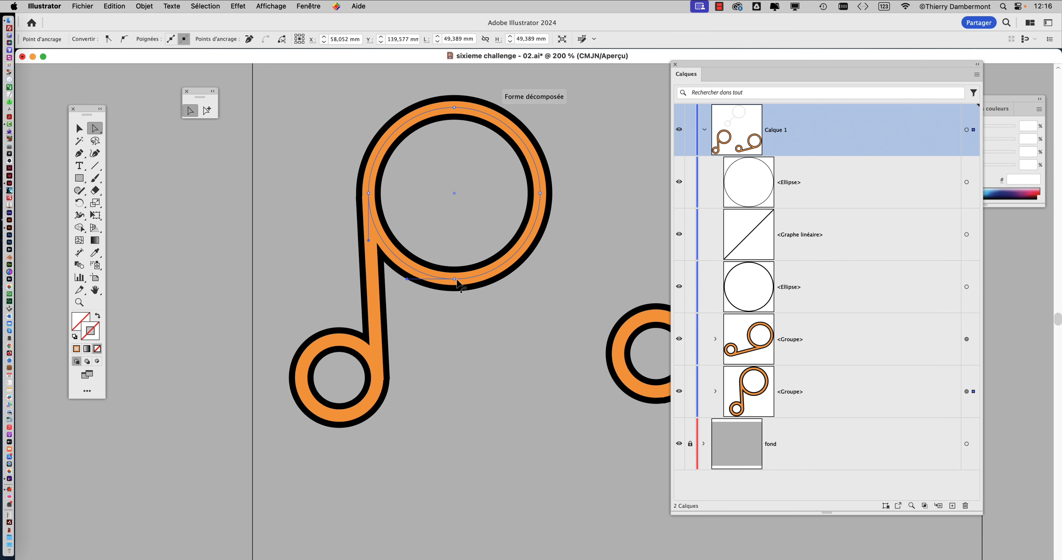
drag(408, 280, 423, 241)
drag(454, 280, 515, 312)
drag(540, 194, 619, 139)
click(508, 206)
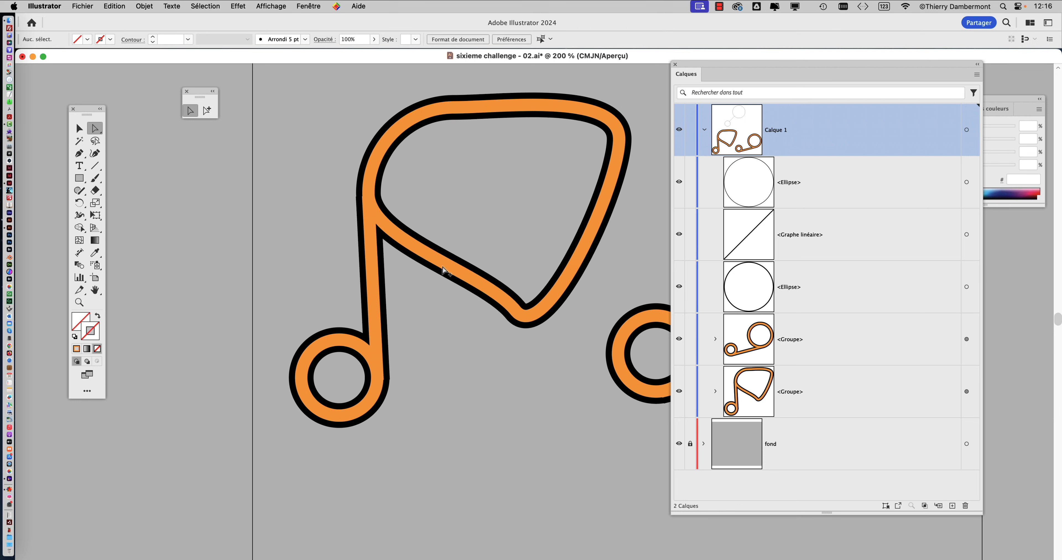
Step: Reattach the connecting line with direct selection, moving its upper end onto the reshaped ring's lower edge and its lower end to the small ring's upper right
scroll(375, 243, up, 1)
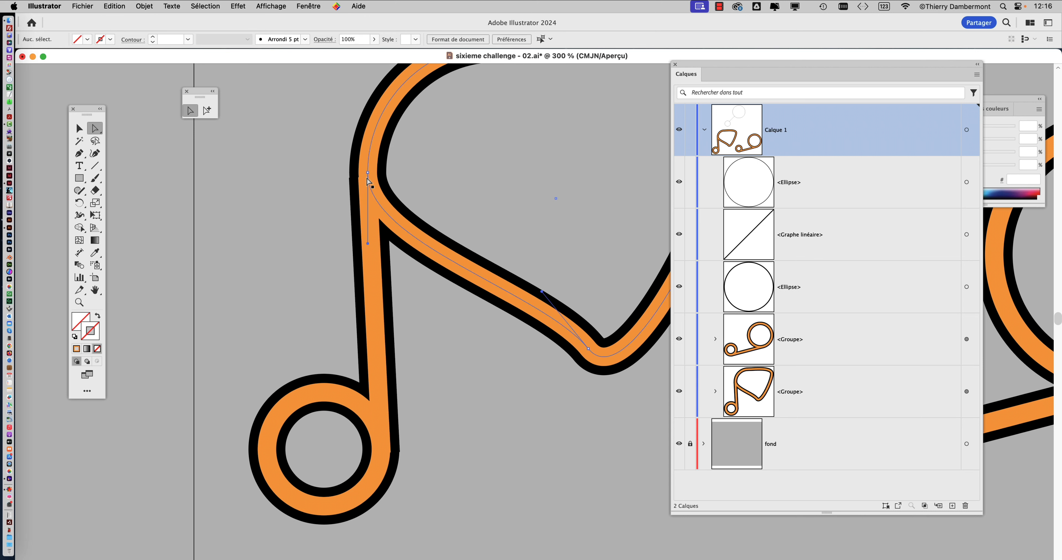
click(373, 246)
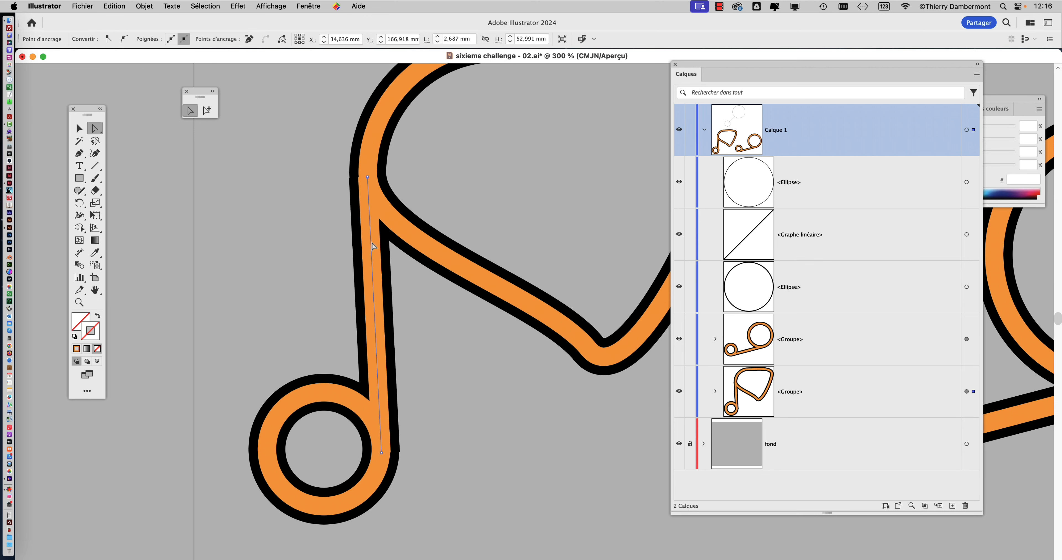
mouse_move(367, 180)
mouse_down()
mouse_move(457, 285)
mouse_move(513, 296)
mouse_up()
click(385, 461)
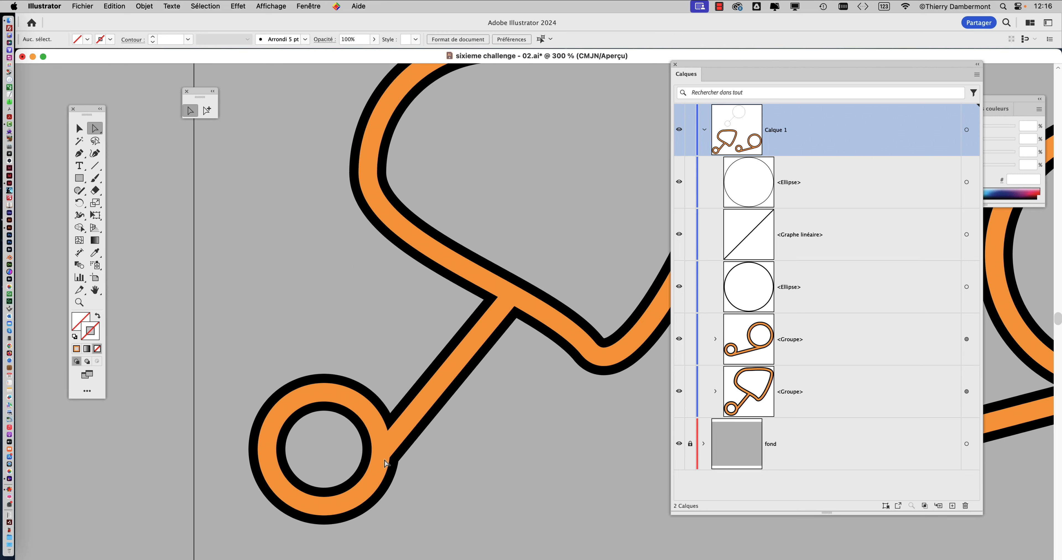
drag(382, 454, 363, 410)
click(441, 442)
scroll(524, 447, down, 3)
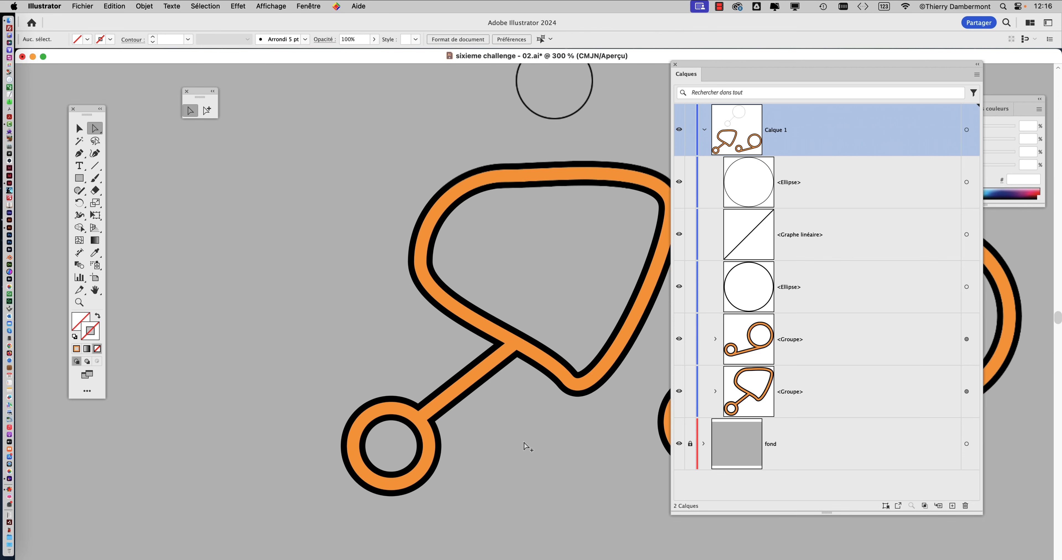
Step: Expand the reshaped group in the Layers panel to examine its path, line and ellipse, and collapse it again
scroll(523, 447, right, 5)
scroll(524, 447, down, 2)
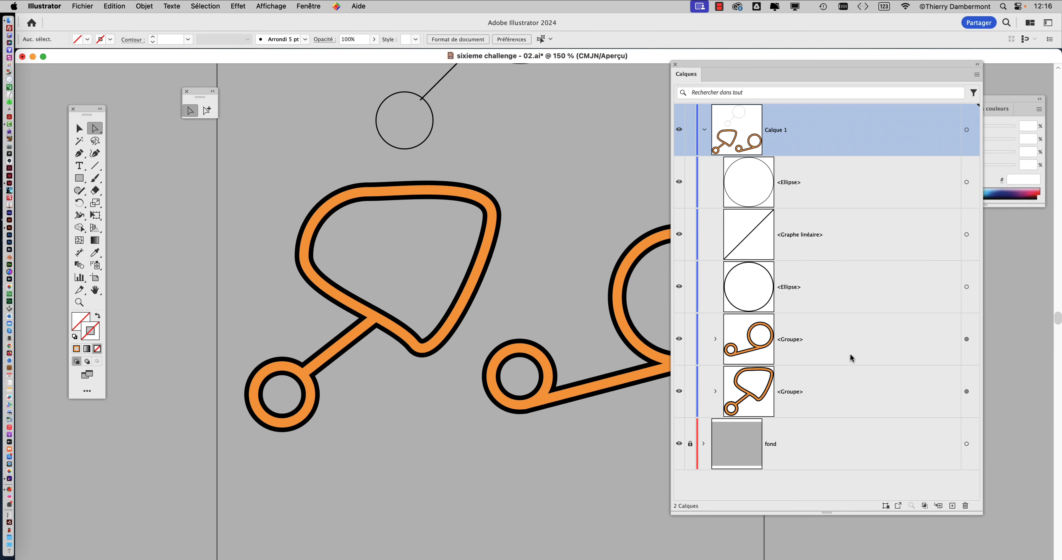
click(715, 392)
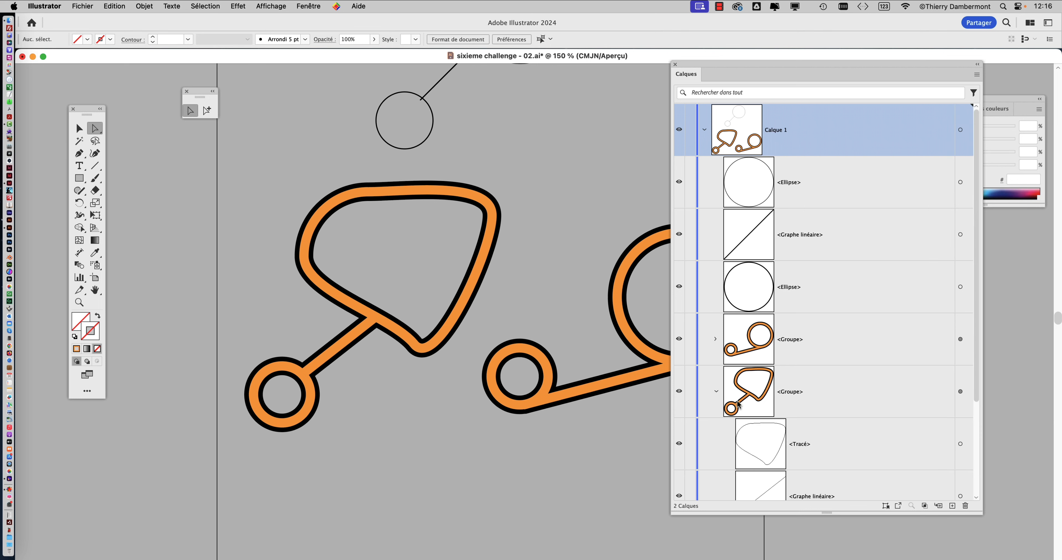
scroll(824, 401, down, 3)
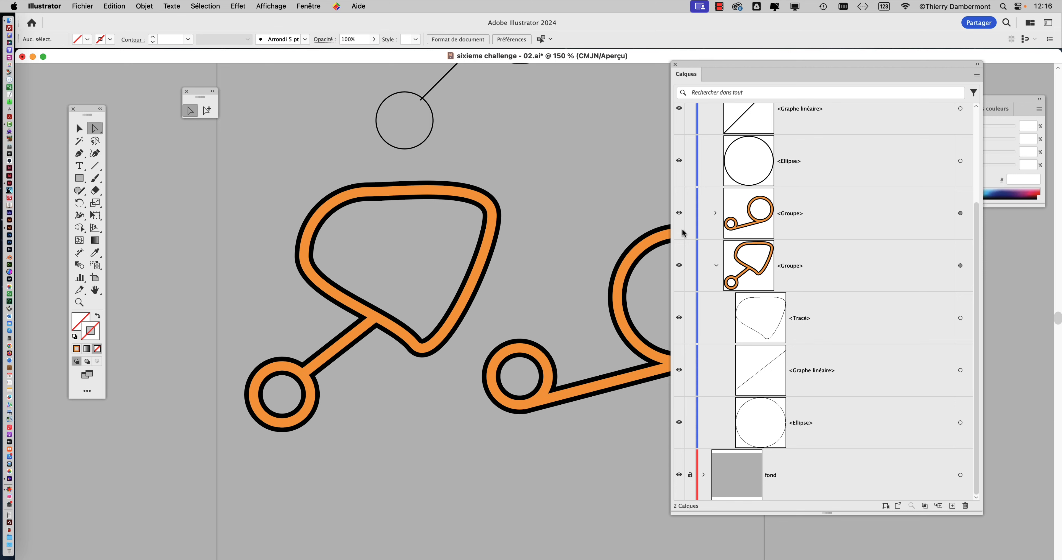
click(716, 267)
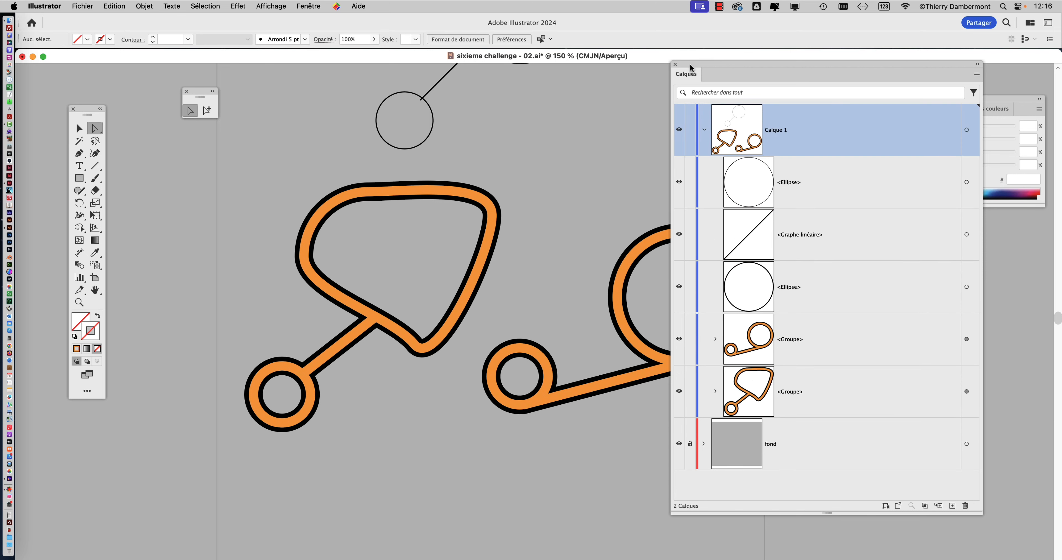
Step: Move the Layers panel aside and bring the whole artboard into view
drag(691, 65, 803, 63)
scroll(600, 209, down, 2)
drag(504, 311, 376, 365)
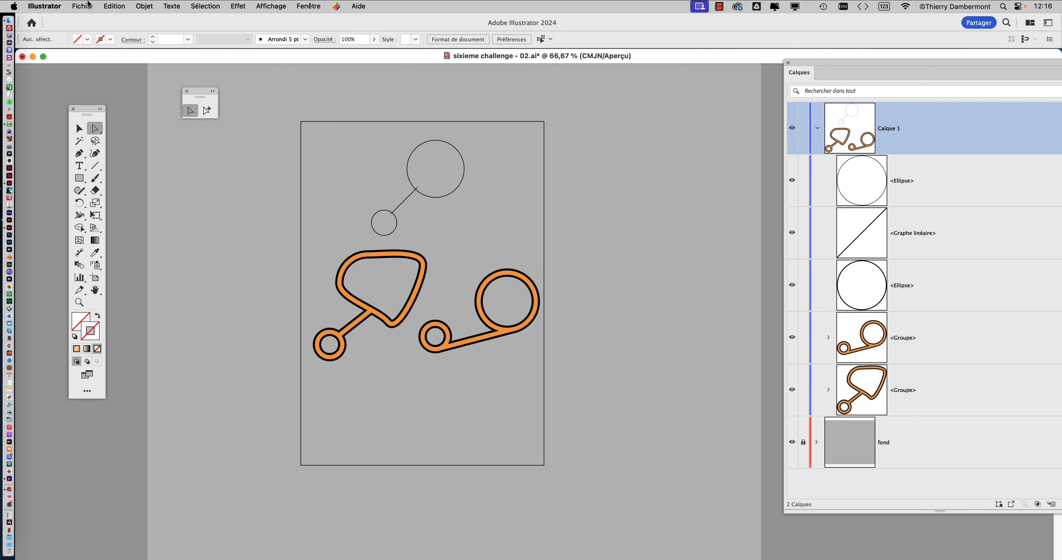
Step: Save the document in Adobe Illustrator format under the new name sixieme challenge - 03.ai in the sixieme challenge folder
click(85, 6)
click(83, 119)
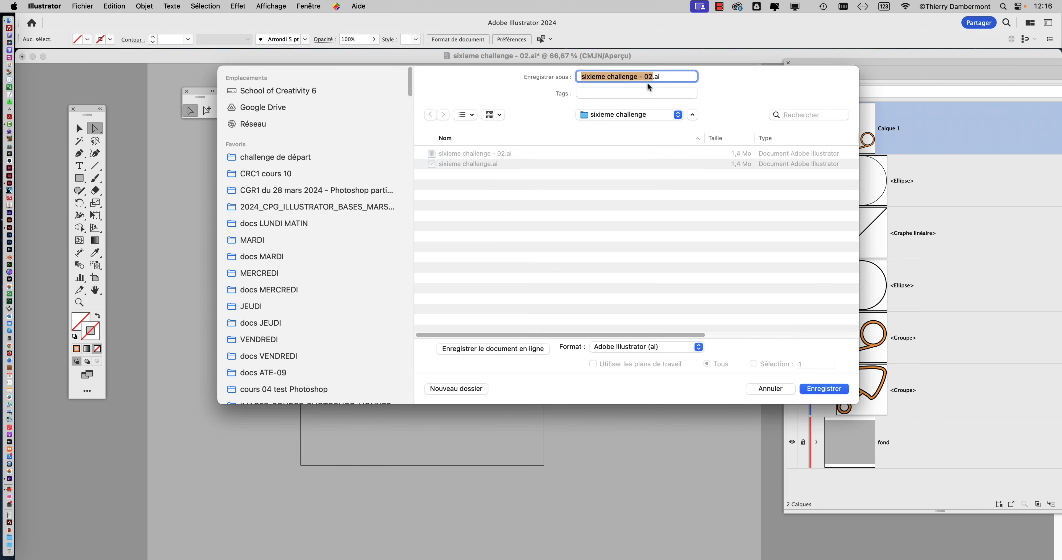
drag(652, 78, 649, 78)
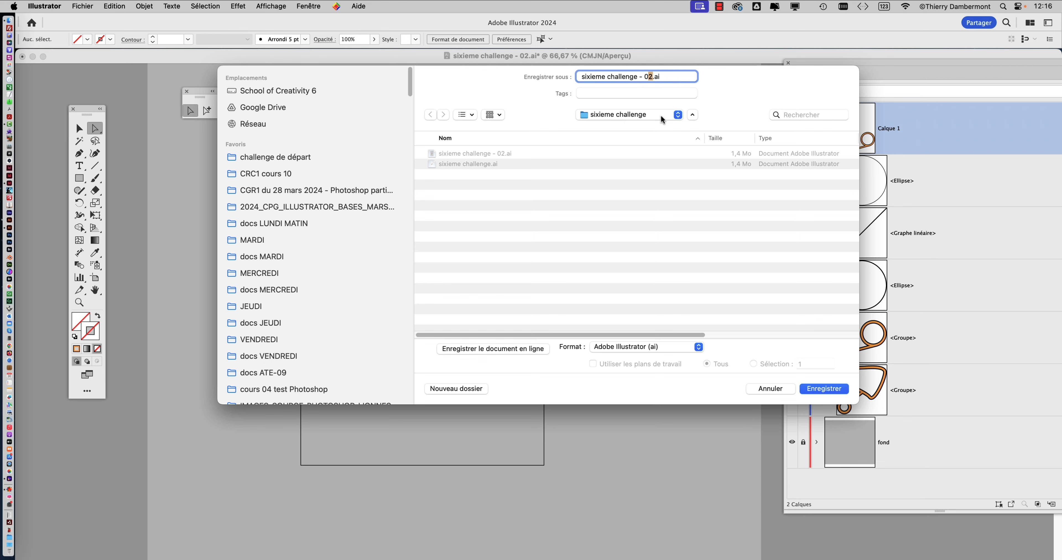
text(3)
click(825, 389)
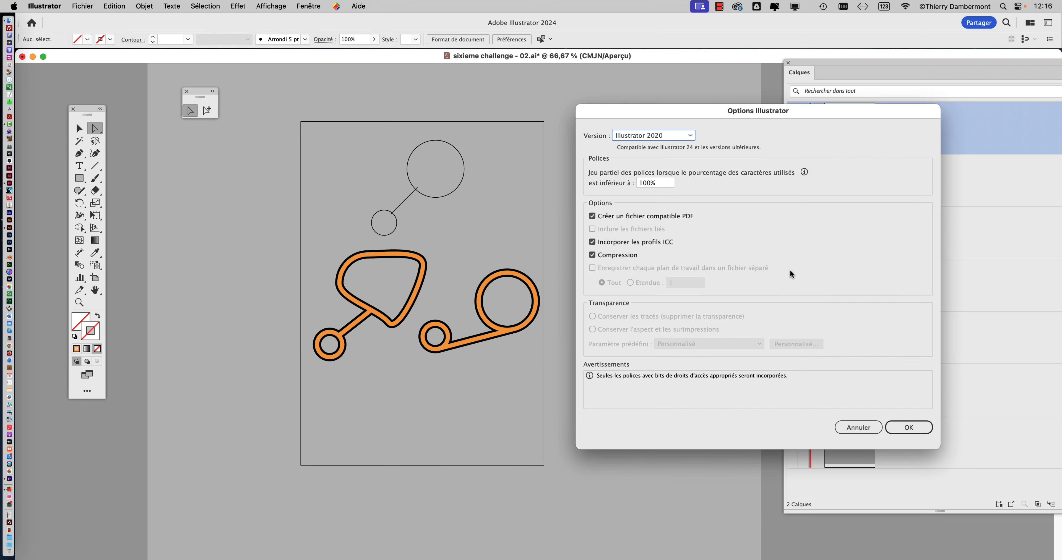